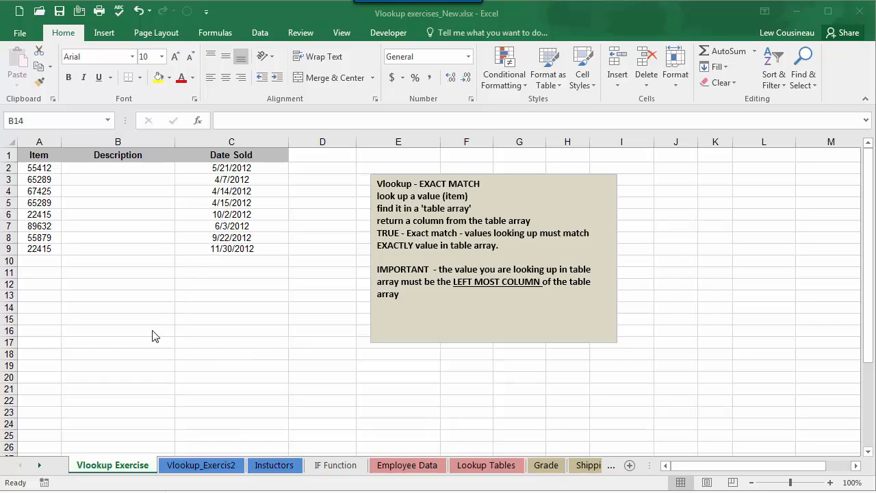
- Examine the sales list's Item, Description and Date Sold columns in rows 2 to 9
{"action": "left_click", "coordinate": [168, 274]}
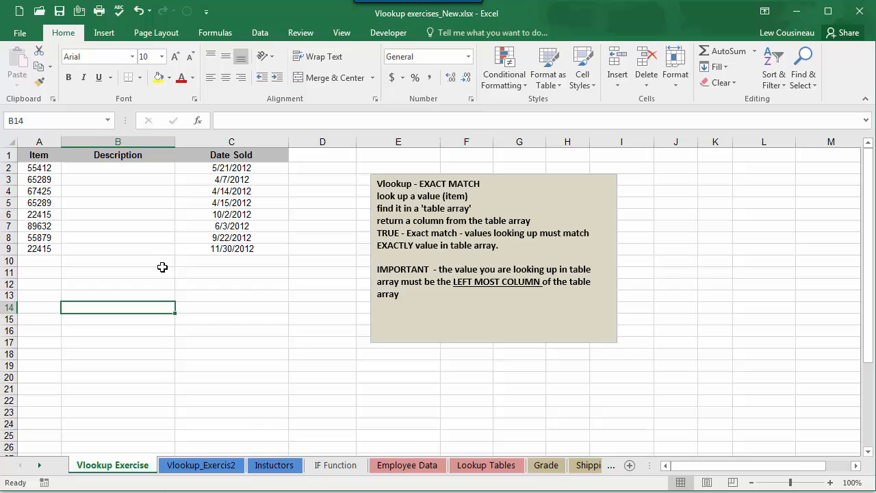
{"action": "left_click", "coordinate": [44, 167]}
{"action": "left_click_drag", "start_coordinate": [44, 168], "coordinate": [39, 250]}
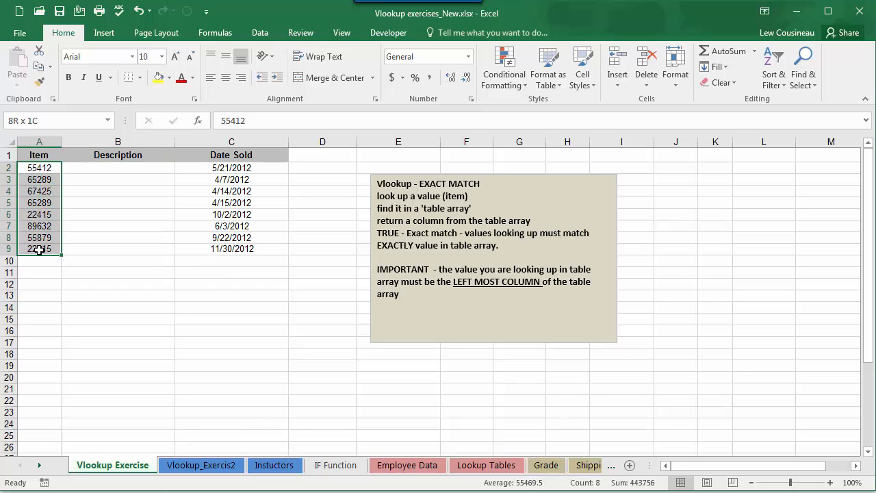
{"action": "left_click_drag", "start_coordinate": [111, 168], "coordinate": [107, 248]}
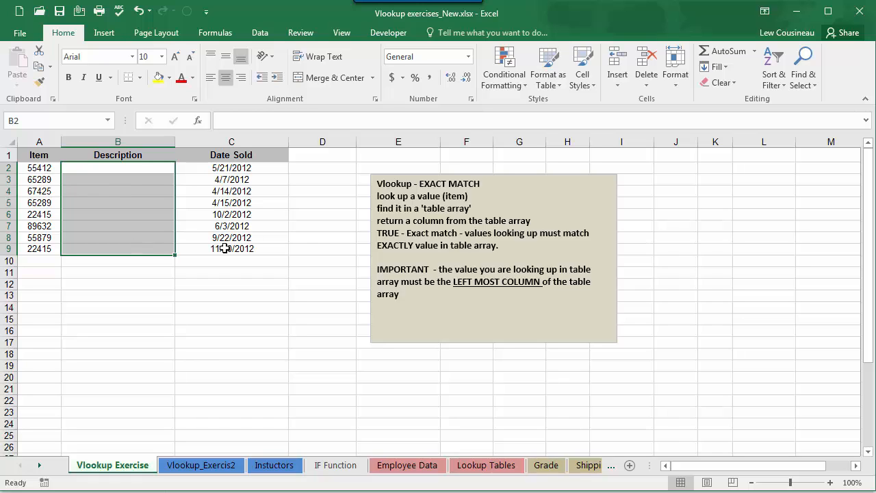
{"action": "left_click_drag", "start_coordinate": [229, 168], "coordinate": [233, 248]}
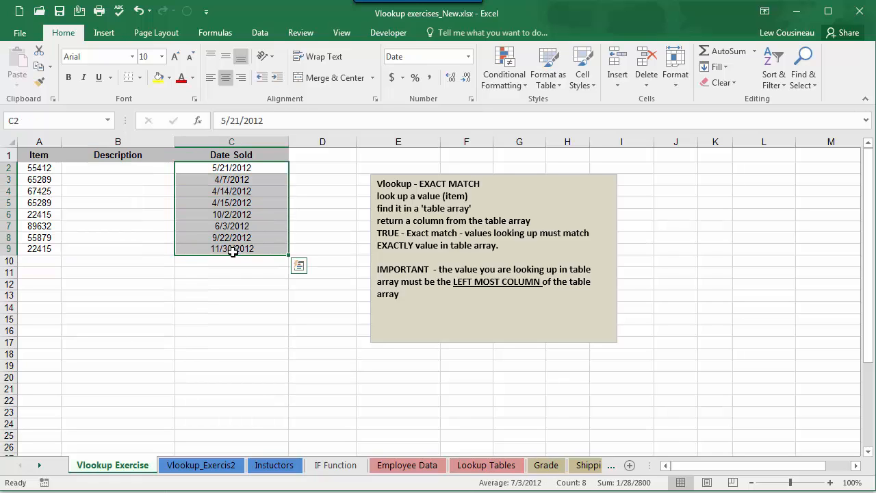
{"action": "left_click", "coordinate": [140, 280]}
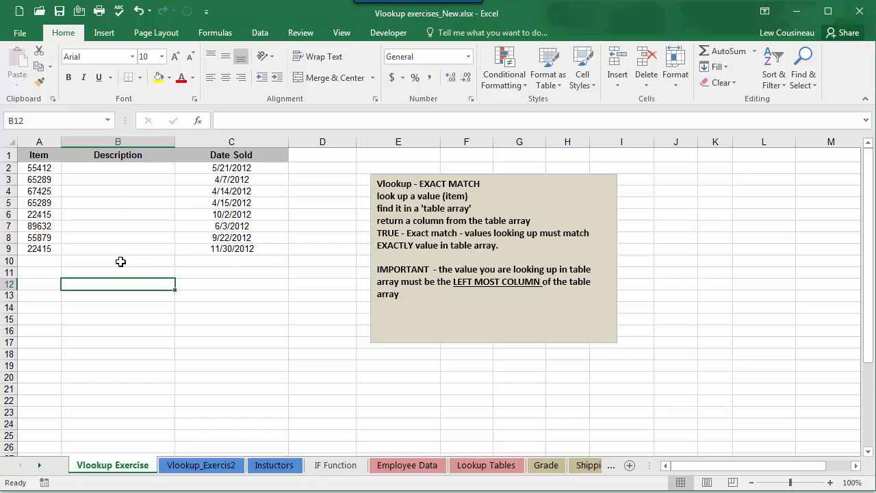
- Examine the item and description lookup table in rows 29 to 36 and compare it with the item numbers in the sales list
{"action": "scroll", "coordinate": [121, 262], "scroll_direction": "down", "scroll_amount": 7}
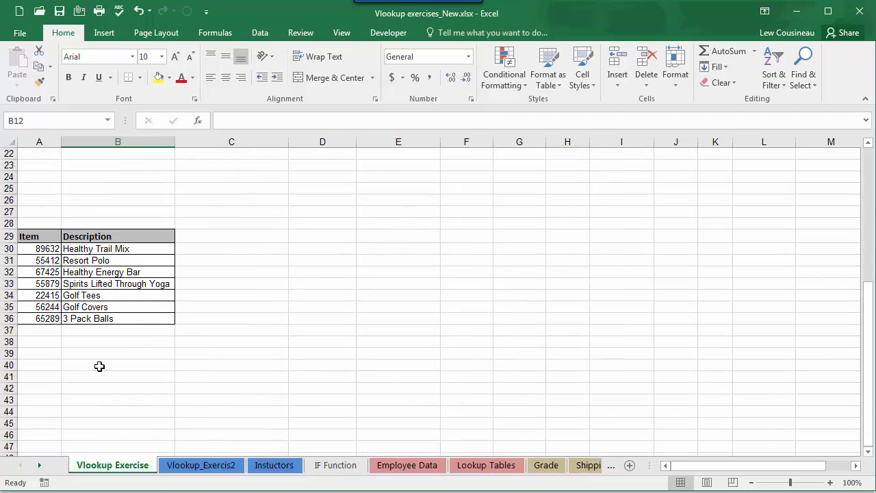
{"action": "left_click", "coordinate": [39, 249]}
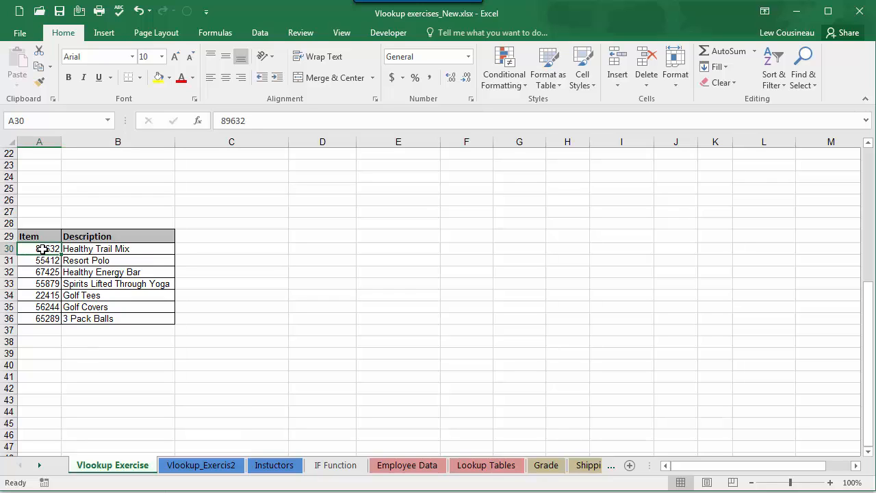
{"action": "left_click", "coordinate": [80, 251]}
{"action": "left_click", "coordinate": [44, 262]}
{"action": "left_click", "coordinate": [79, 263]}
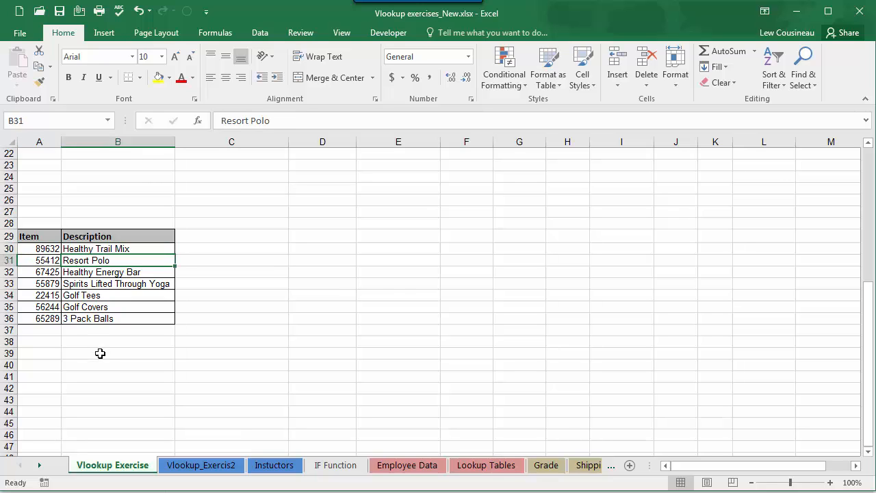
{"action": "scroll", "coordinate": [103, 370], "scroll_direction": "up", "scroll_amount": 7}
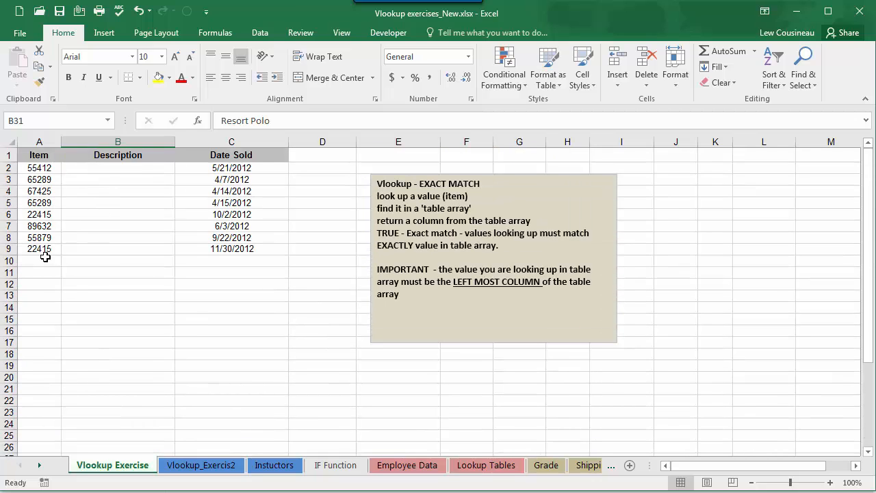
{"action": "scroll", "coordinate": [91, 282], "scroll_direction": "down", "scroll_amount": 4}
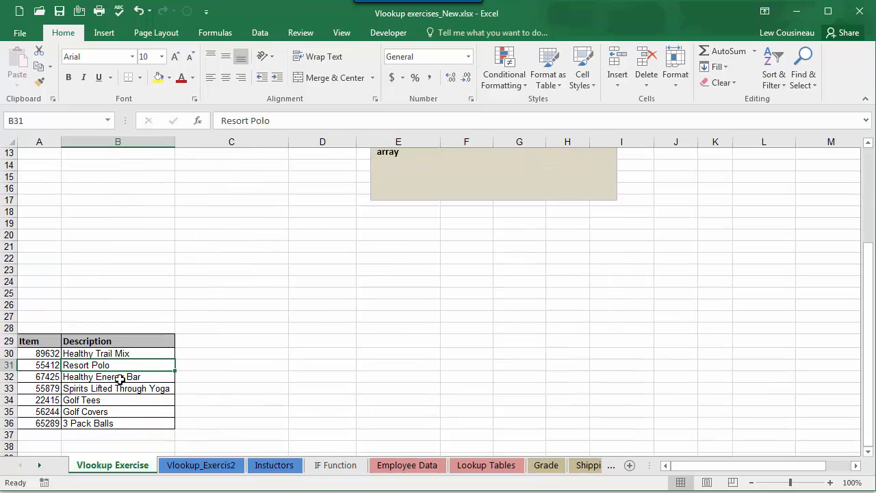
{"action": "left_click", "coordinate": [94, 353]}
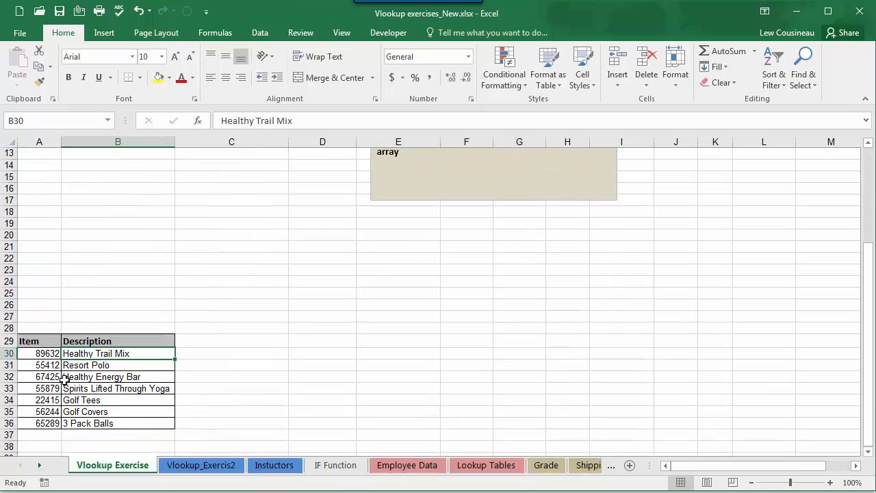
{"action": "scroll", "coordinate": [111, 392], "scroll_direction": "up", "scroll_amount": 4}
{"action": "left_click", "coordinate": [45, 170]}
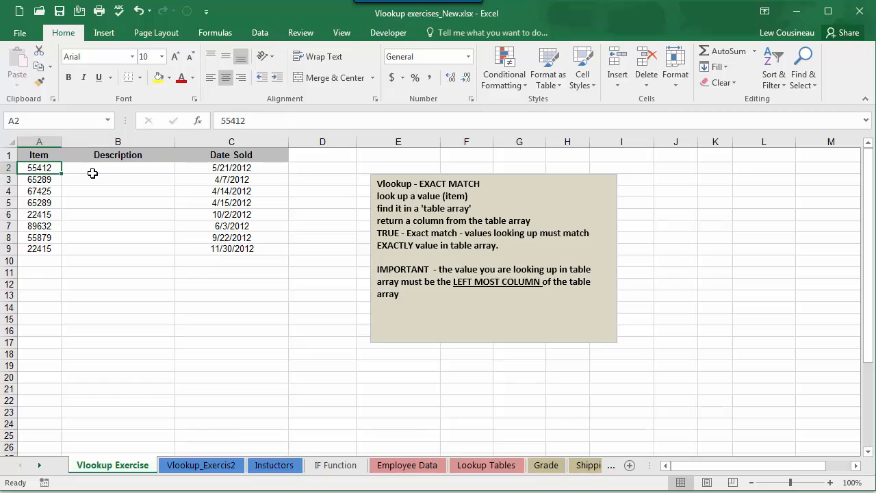
- Start a VLOOKUP formula in cell B2 with the item number in A2 as the lookup value
{"action": "left_click", "coordinate": [93, 171]}
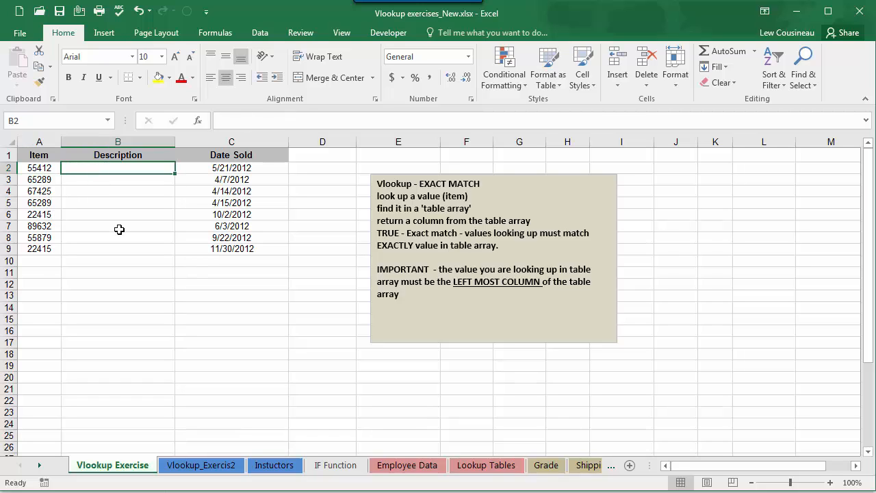
{"action": "type", "text": "=vl"}
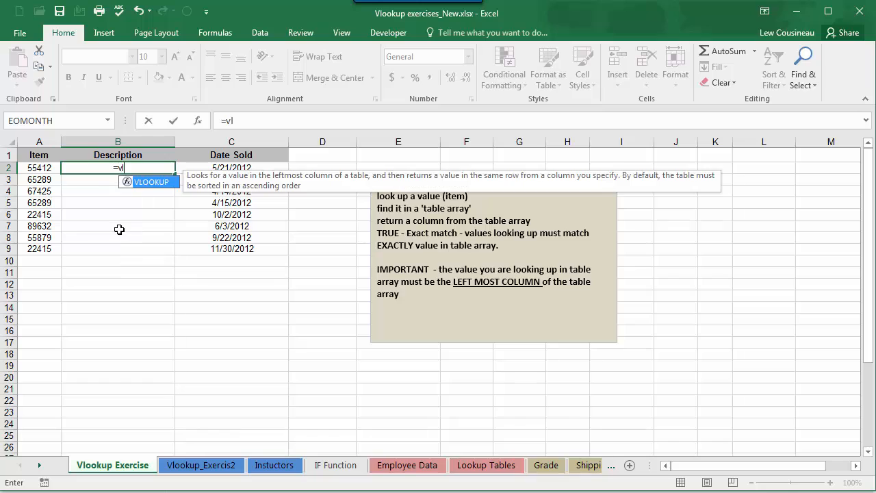
{"action": "key", "text": "Tab"}
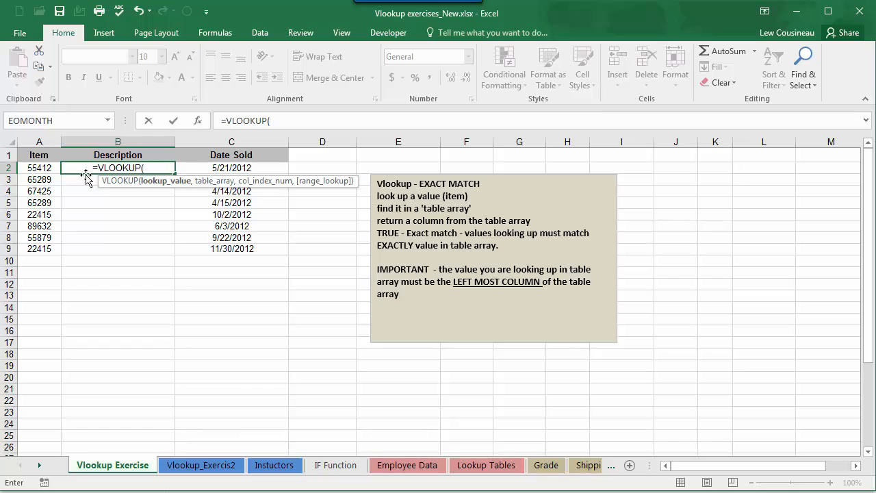
{"action": "left_click", "coordinate": [39, 168]}
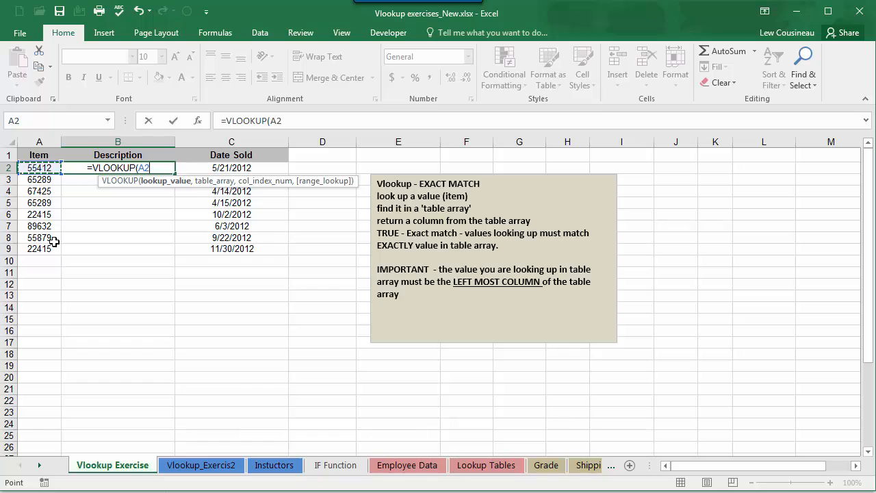
{"action": "type", "text": ","}
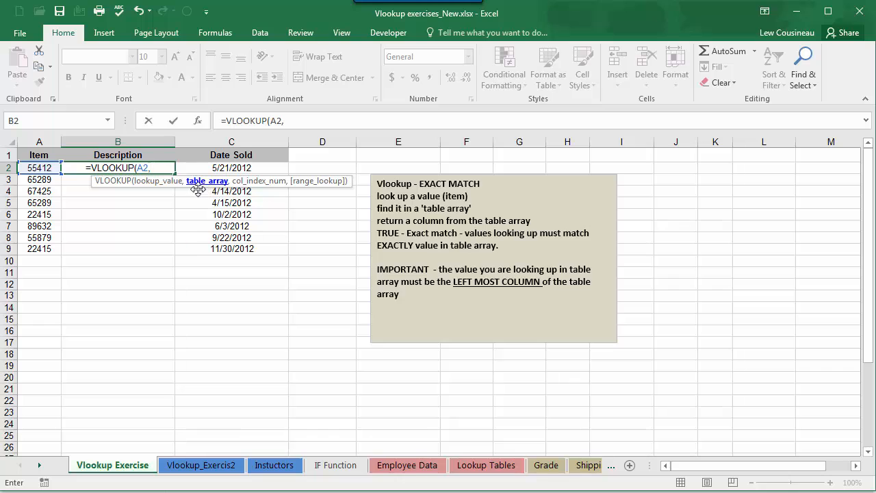
- Set the formula's table array to the lookup table range A30:B36 as the absolute reference $A$30:$B$36
{"action": "scroll", "coordinate": [156, 289], "scroll_direction": "down", "scroll_amount": 6}
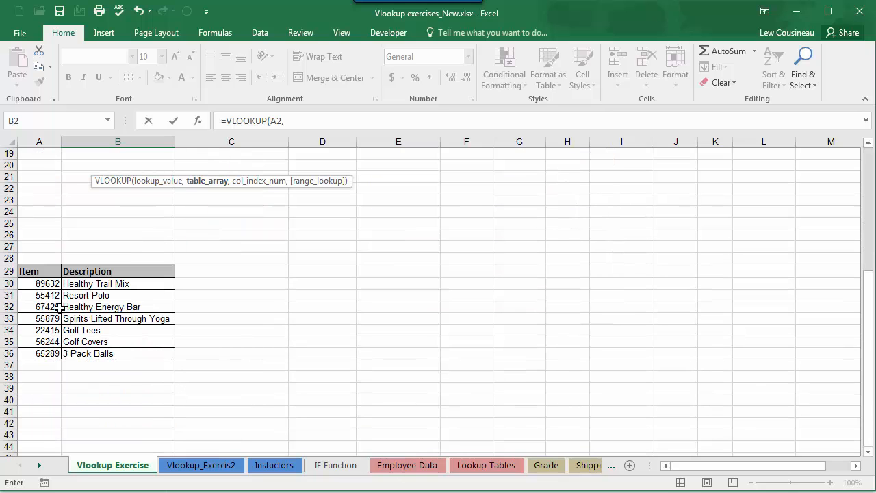
{"action": "left_click_drag", "start_coordinate": [24, 282], "coordinate": [106, 354]}
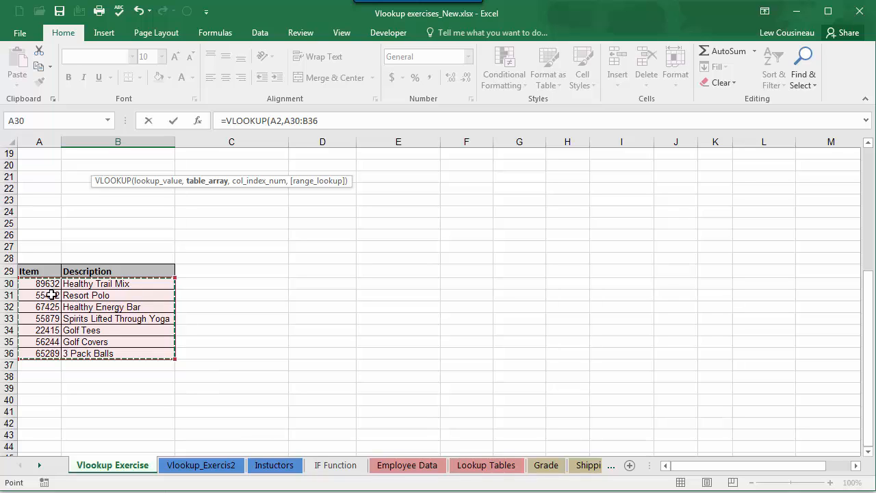
{"action": "scroll", "coordinate": [93, 312], "scroll_direction": "up", "scroll_amount": 2}
{"action": "scroll", "coordinate": [116, 288], "scroll_direction": "down", "scroll_amount": 2}
{"action": "scroll", "coordinate": [64, 430], "scroll_direction": "up", "scroll_amount": 6}
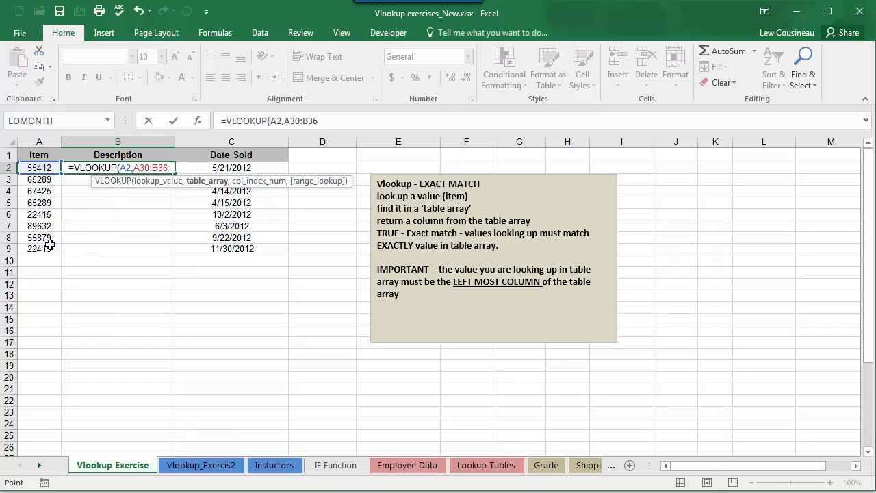
{"action": "key", "text": "F4"}
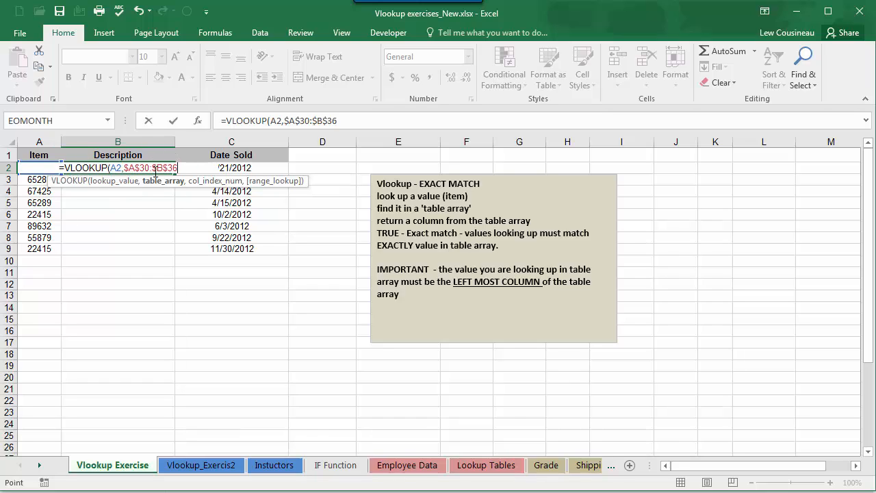
{"action": "type", "text": ","}
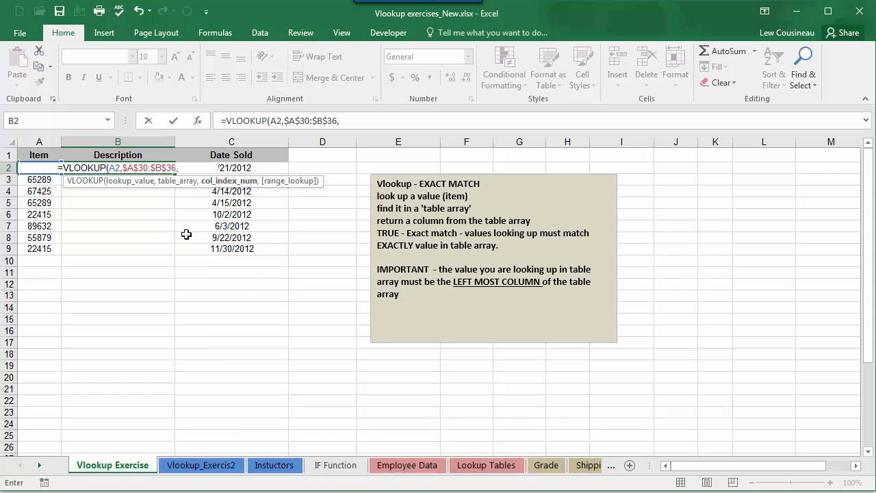
- Set the VLOOKUP column index number to 2 for the lookup table's Description column
{"action": "scroll", "coordinate": [187, 235], "scroll_direction": "down", "scroll_amount": 6}
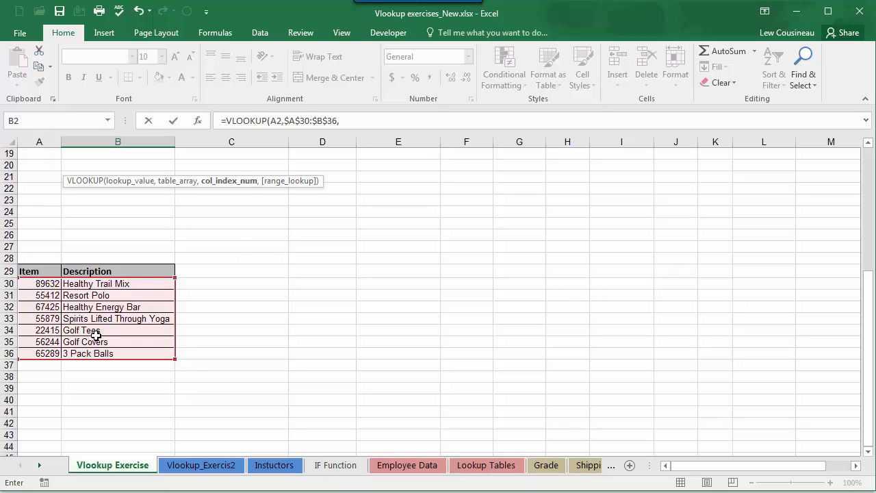
{"action": "scroll", "coordinate": [94, 333], "scroll_direction": "up", "scroll_amount": 6}
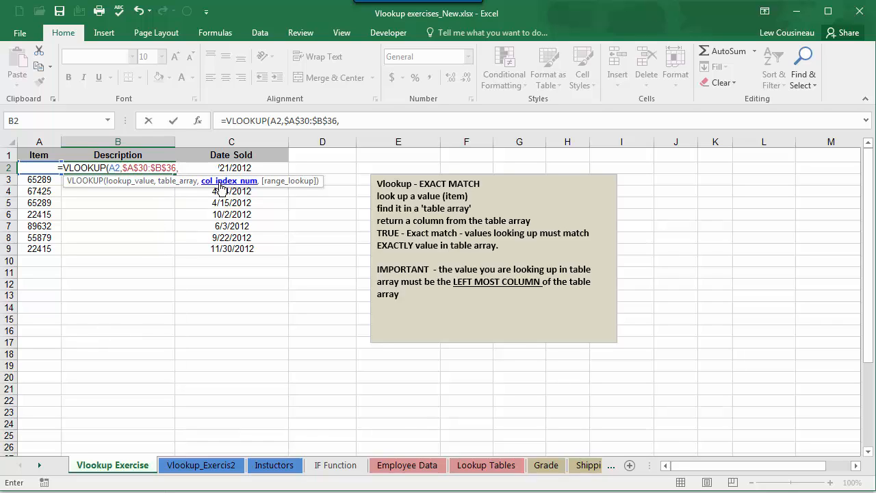
{"action": "type", "text": "2"}
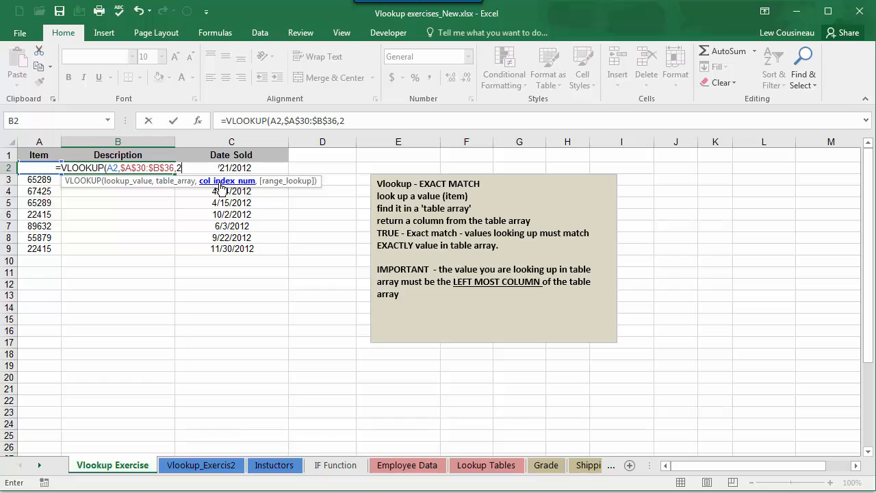
{"action": "type", "text": ","}
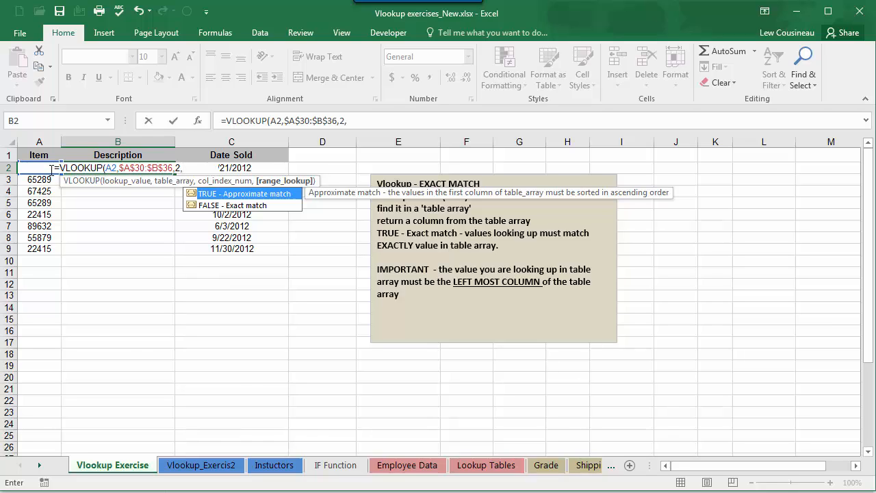
- Complete the B2 formula with False as the range lookup for an exact match, and check its result against the lookup table
{"action": "scroll", "coordinate": [166, 284], "scroll_direction": "down", "scroll_amount": 5}
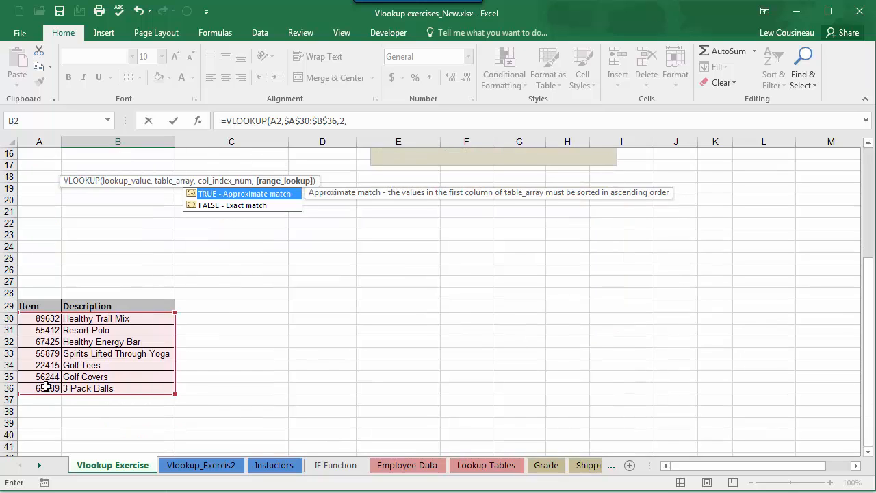
{"action": "scroll", "coordinate": [49, 352], "scroll_direction": "up", "scroll_amount": 5}
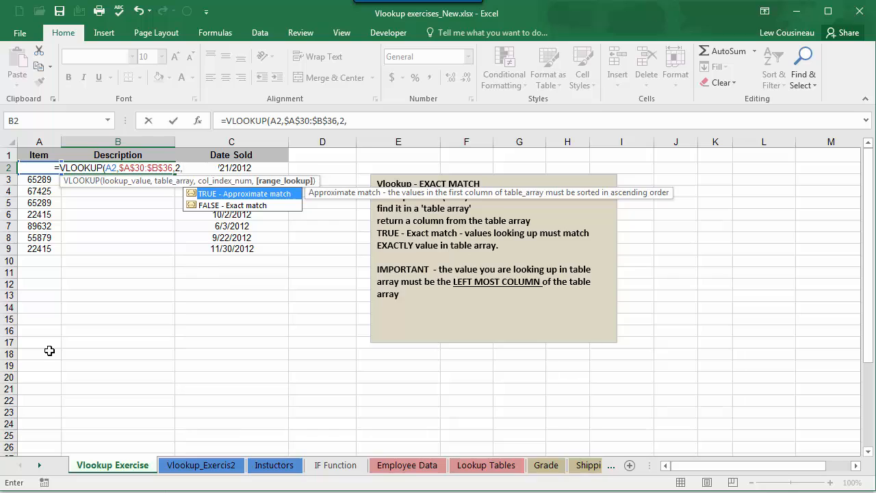
{"action": "type", "text": "F"}
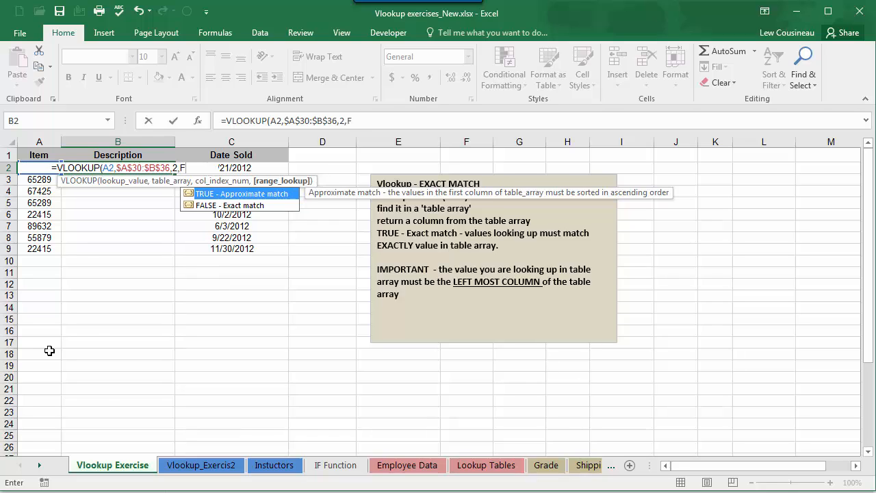
{"action": "type", "text": "asle"}
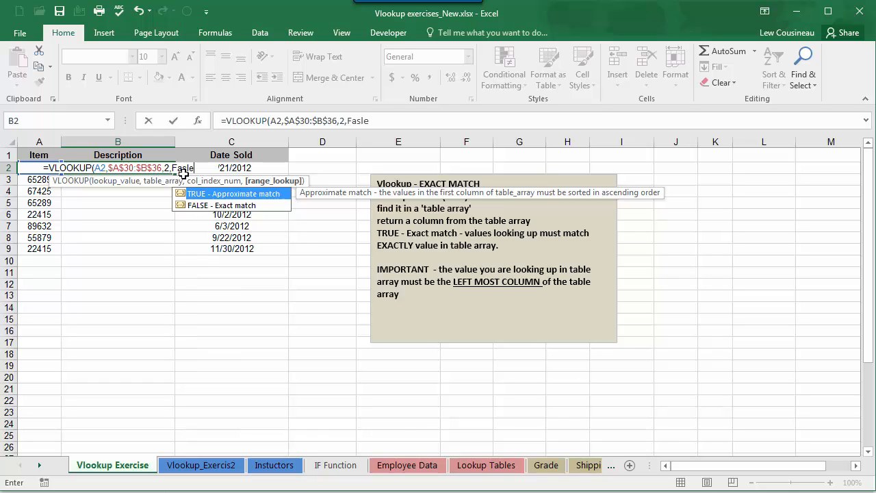
{"action": "key", "text": "BackSpace"}
{"action": "key", "text": "BackSpace"}
{"action": "key", "text": "BackSpace"}
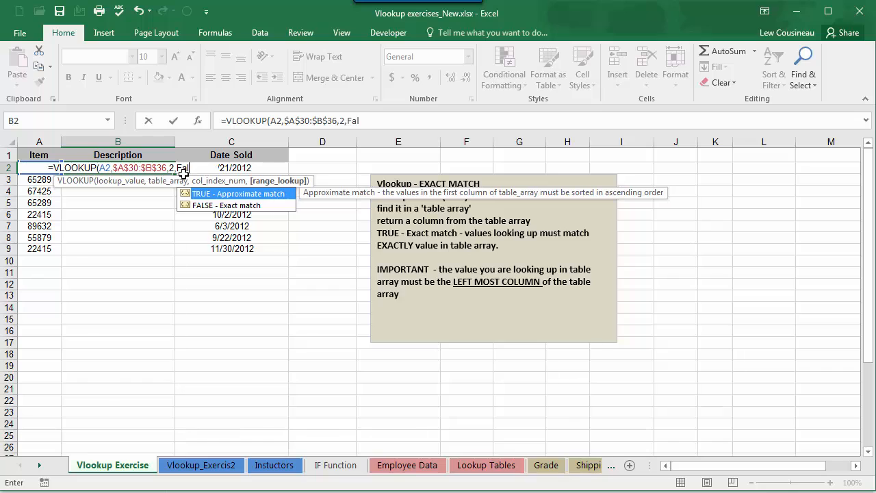
{"action": "type", "text": "lse)"}
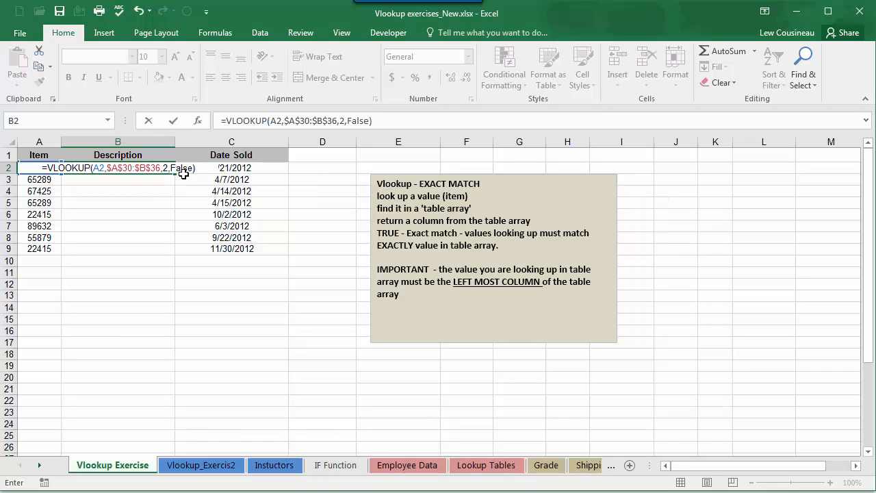
{"action": "key", "text": "Return"}
{"action": "left_click", "coordinate": [161, 167]}
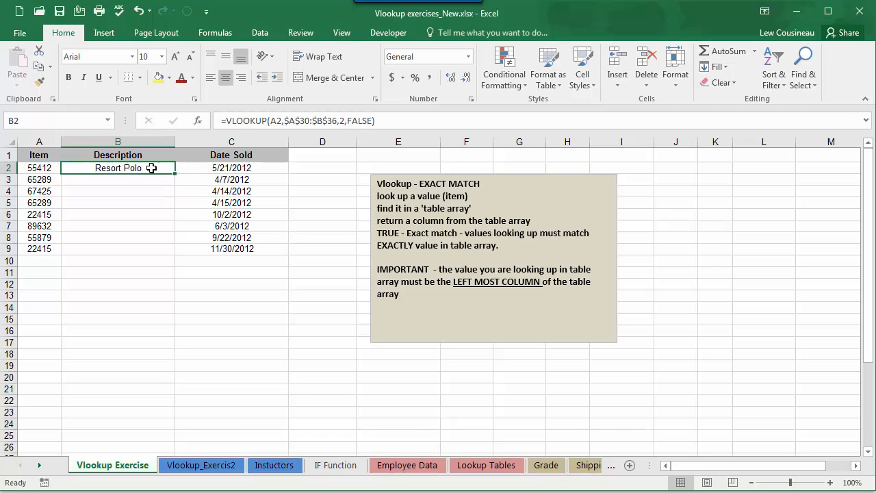
{"action": "scroll", "coordinate": [119, 316], "scroll_direction": "down", "scroll_amount": 6}
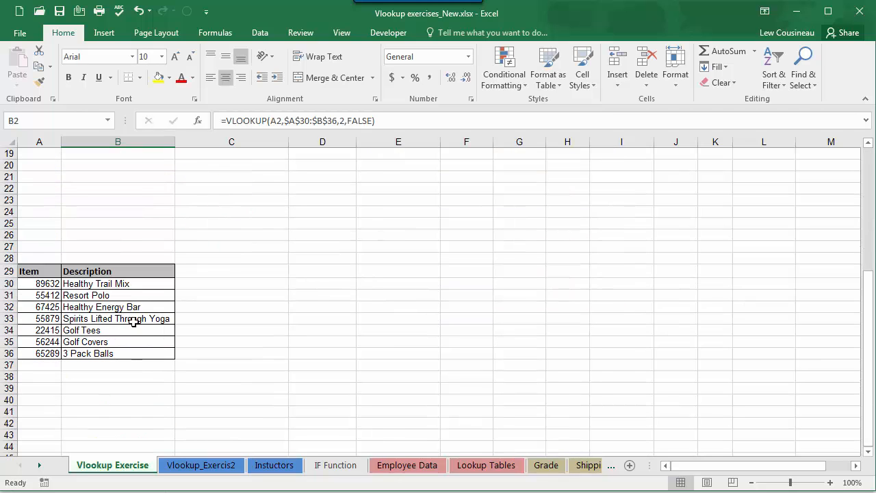
{"action": "scroll", "coordinate": [89, 312], "scroll_direction": "up", "scroll_amount": 6}
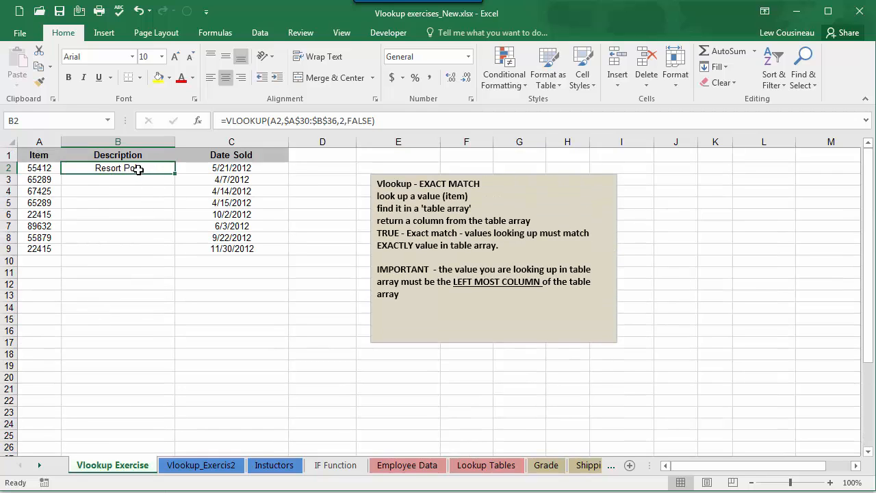
- Copy the VLOOKUP formula in B2 down through B9, checking that the lookup table reference stays absolute in the copied formula
{"action": "double_click", "coordinate": [140, 170]}
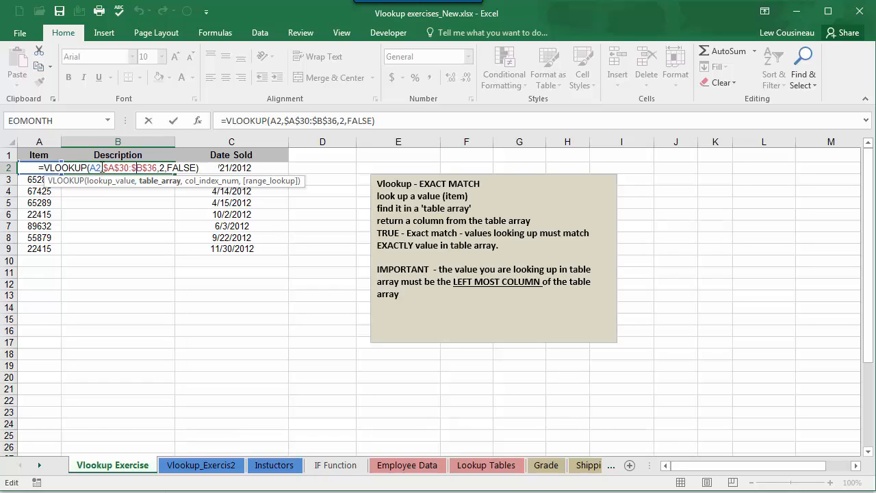
{"action": "key", "text": "Escape"}
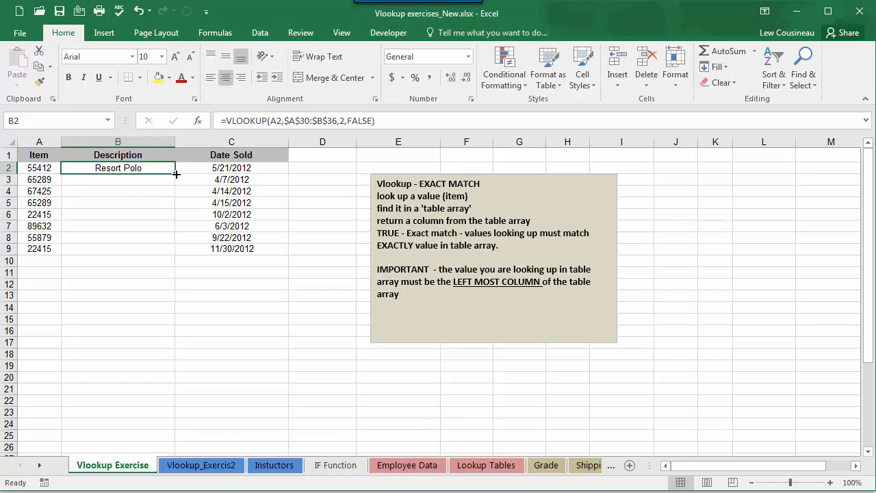
{"action": "left_click_drag", "start_coordinate": [175, 174], "coordinate": [144, 190]}
{"action": "double_click", "coordinate": [130, 179]}
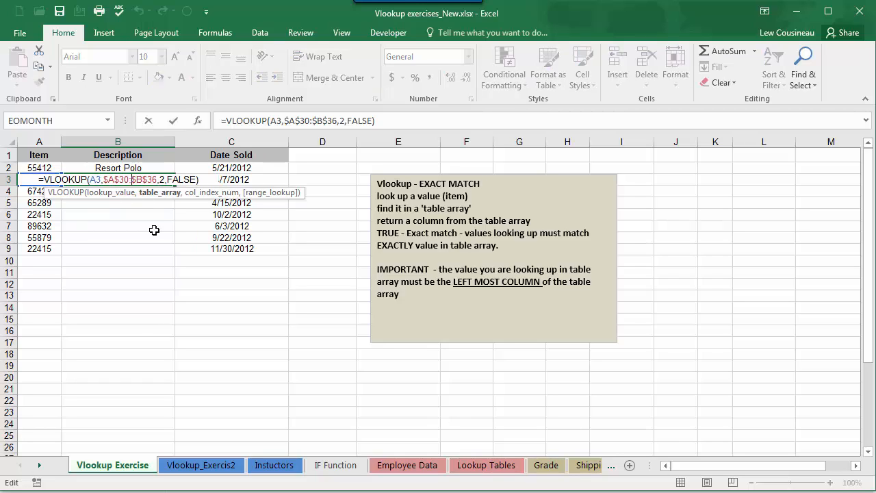
{"action": "key", "text": "Escape"}
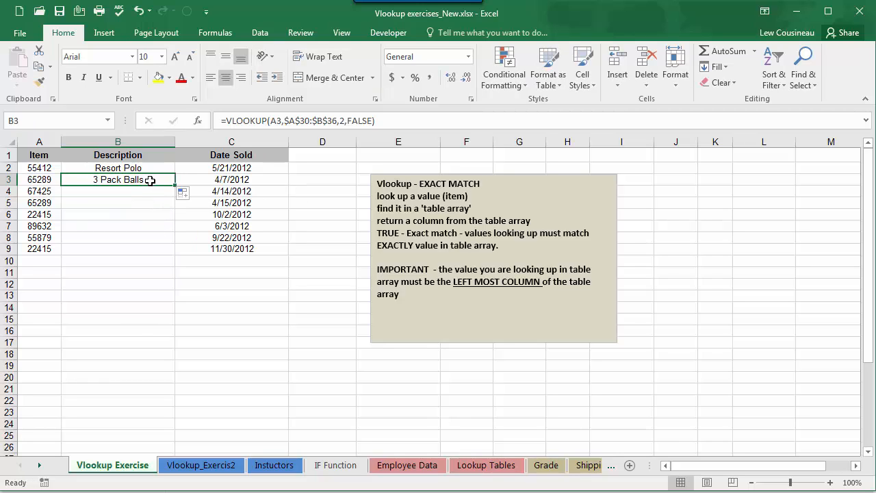
{"action": "left_click_drag", "start_coordinate": [175, 185], "coordinate": [176, 253]}
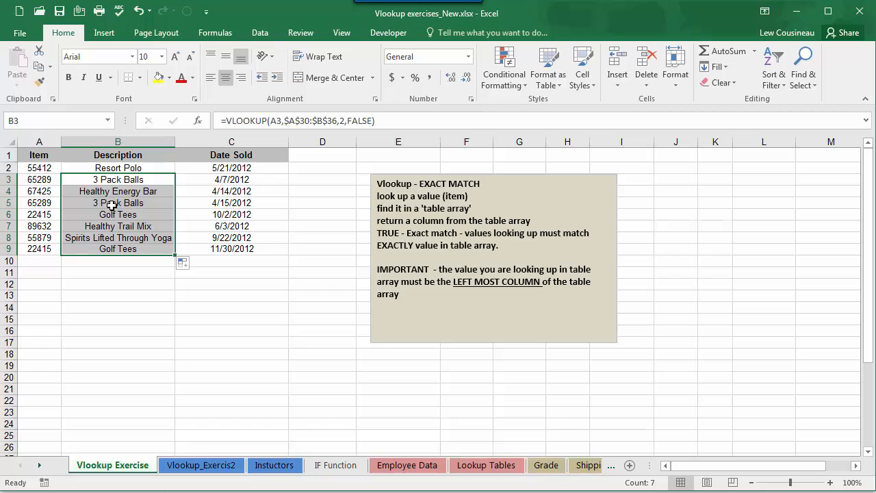
- Examine the class list on the Vlookup_Exercis2 sheet, including its instructor names and the empty Extension and Dept columns
{"action": "left_click", "coordinate": [208, 473]}
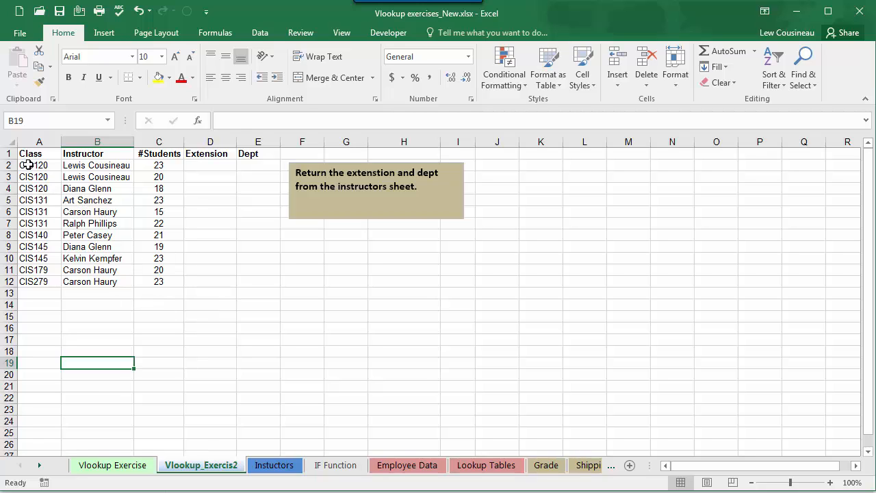
{"action": "left_click_drag", "start_coordinate": [27, 165], "coordinate": [31, 276]}
{"action": "left_click_drag", "start_coordinate": [34, 280], "coordinate": [143, 284]}
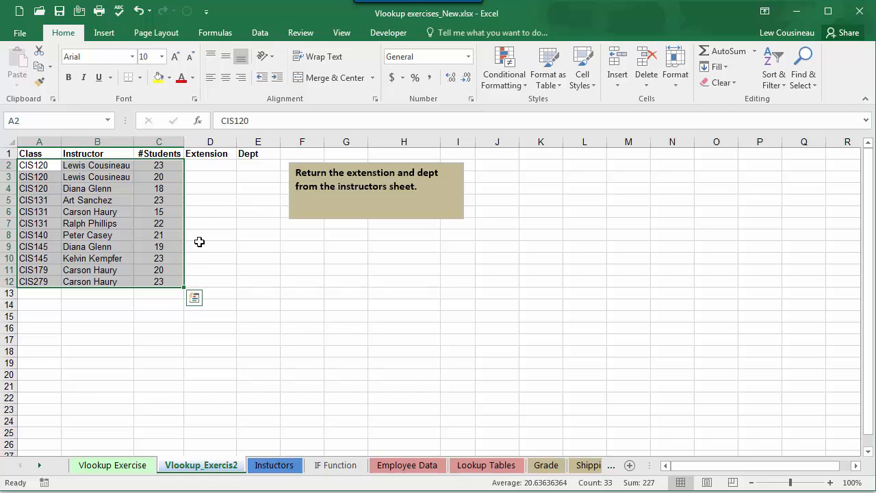
{"action": "left_click", "coordinate": [206, 165]}
{"action": "left_click", "coordinate": [250, 165]}
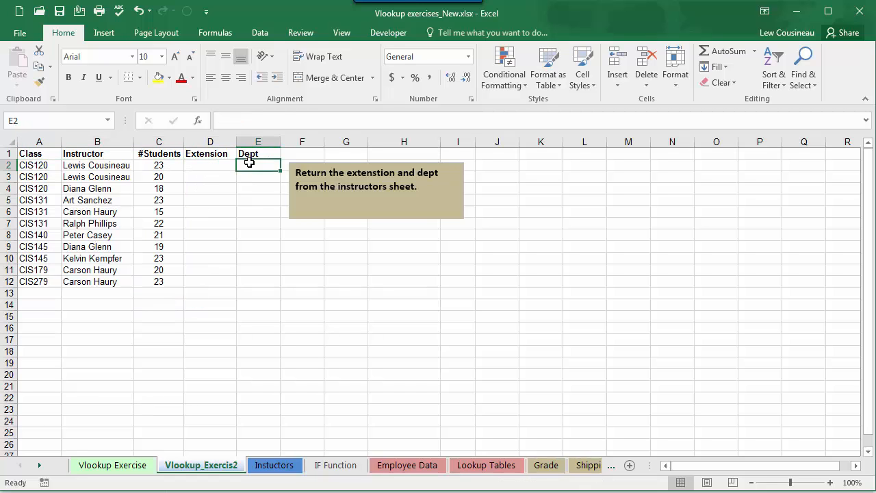
{"action": "left_click", "coordinate": [106, 167]}
{"action": "left_click", "coordinate": [98, 201]}
{"action": "left_click", "coordinate": [94, 236]}
{"action": "left_click", "coordinate": [104, 290]}
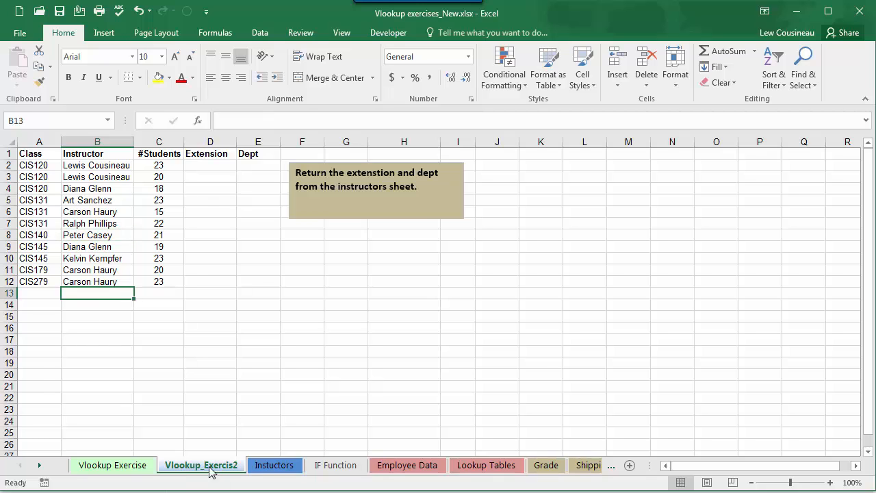
- Review the instructor table A2:D8 on the Instuctors sheet and compare it with the Instructor column on Vlookup_Exercis2
{"action": "left_click", "coordinate": [266, 468]}
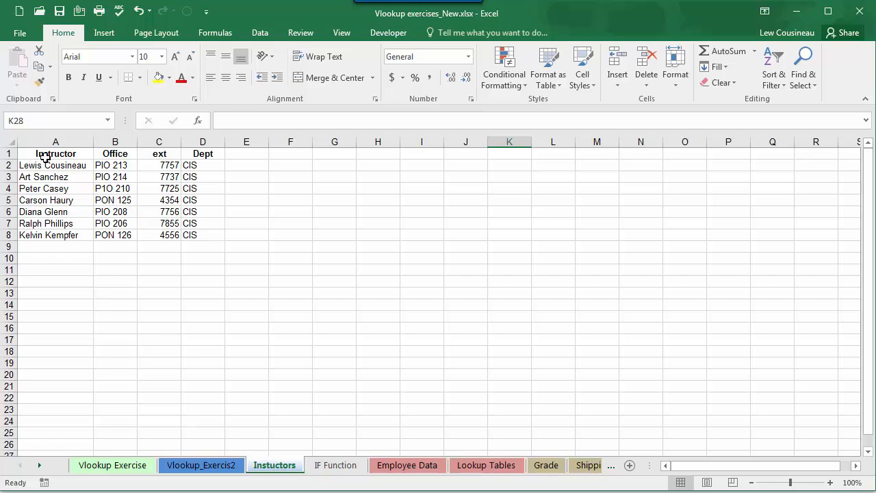
{"action": "left_click_drag", "start_coordinate": [32, 166], "coordinate": [190, 237]}
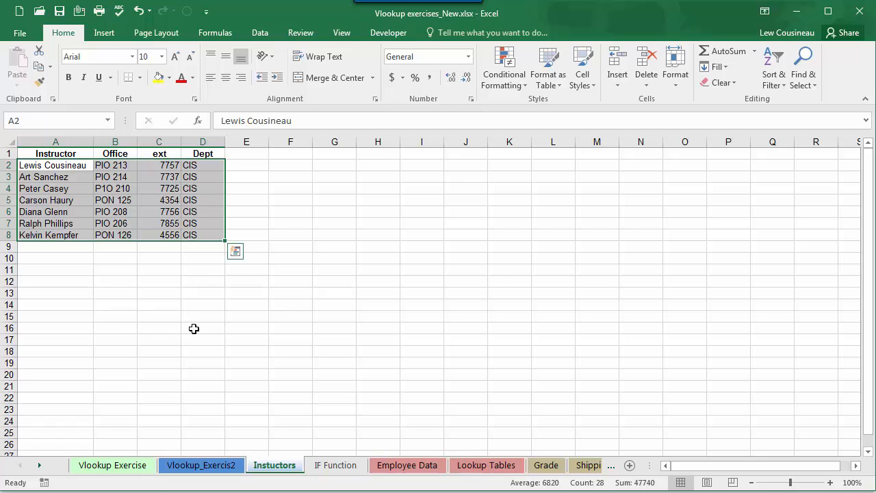
{"action": "left_click", "coordinate": [208, 466]}
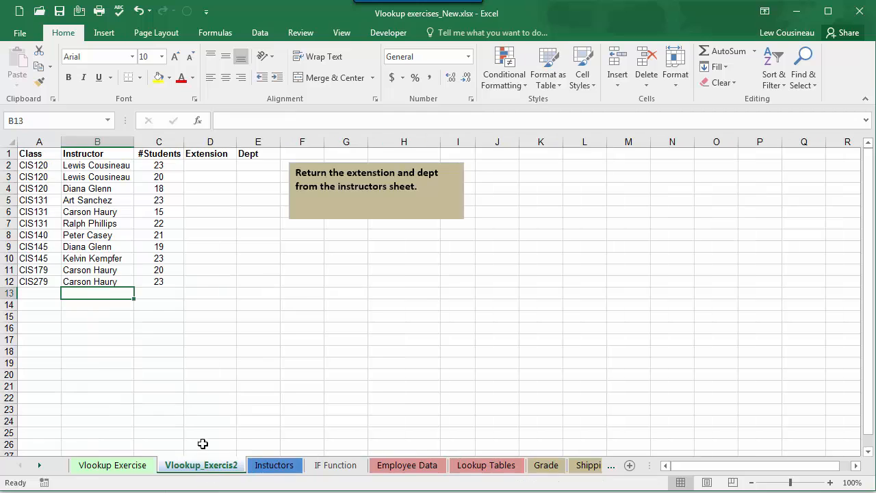
{"action": "left_click", "coordinate": [85, 166]}
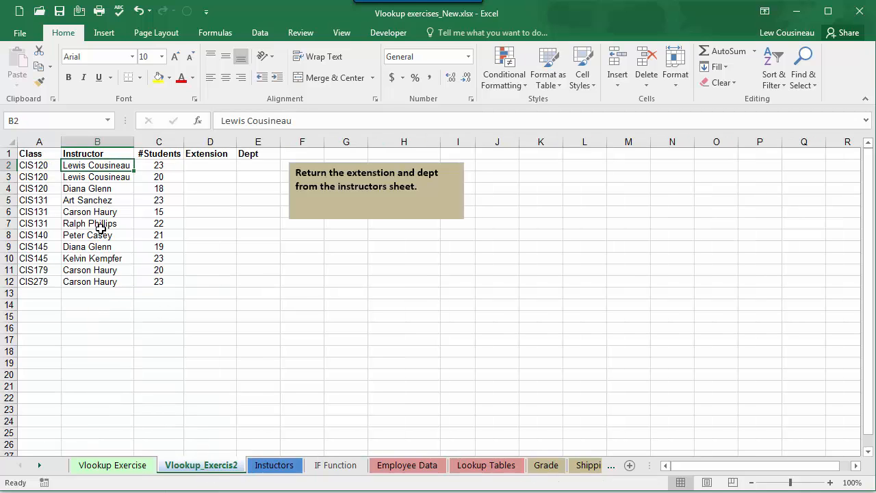
- Start a VLOOKUP formula in cell D2 of Vlookup_Exercis2 with the instructor name in B2 as the lookup value
{"action": "left_click", "coordinate": [207, 164]}
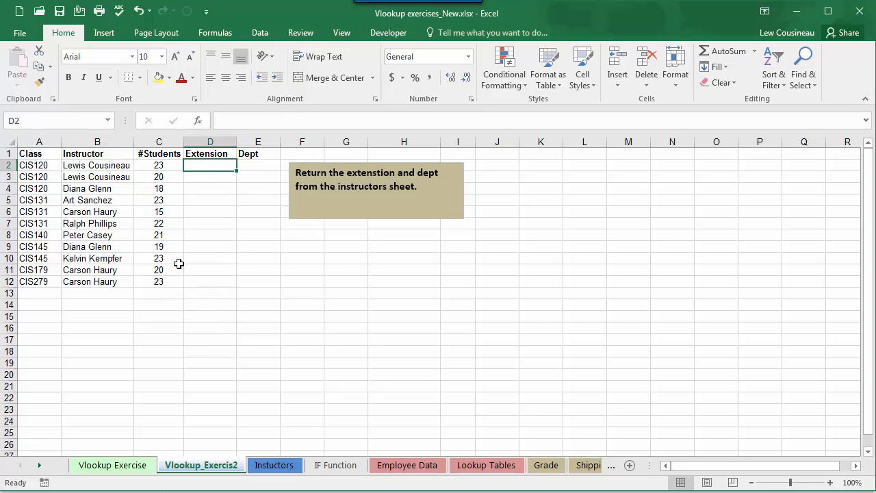
{"action": "type", "text": "=vl"}
{"action": "key", "text": "Tab"}
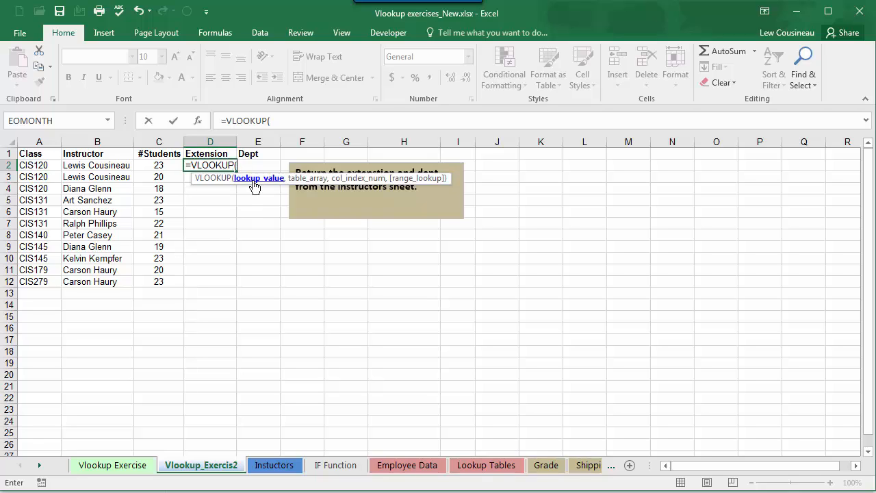
{"action": "left_click", "coordinate": [114, 167]}
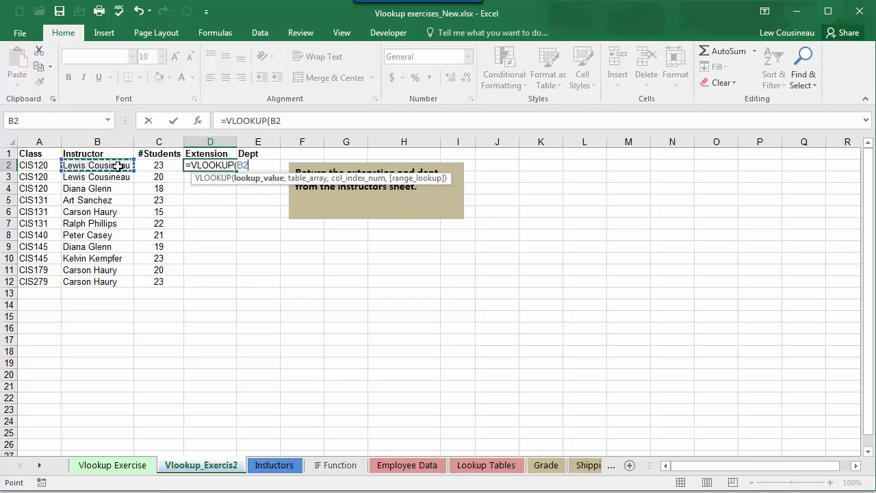
{"action": "type", "text": ","}
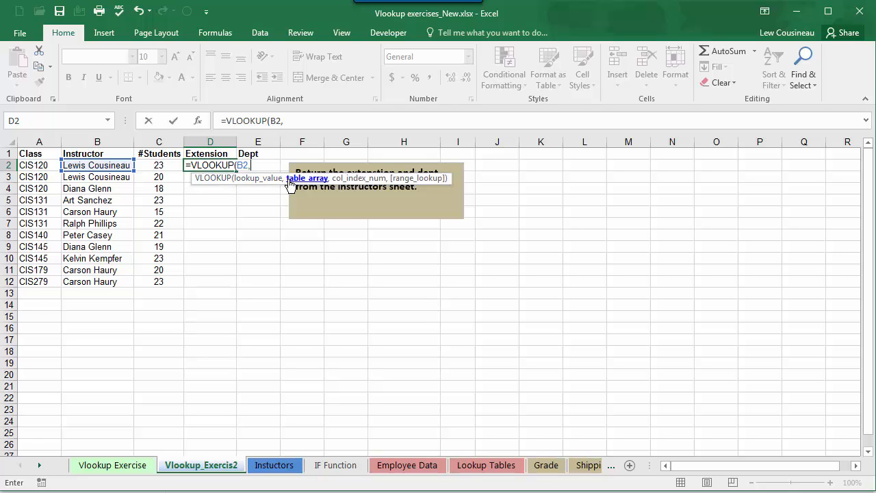
{"action": "left_click", "coordinate": [274, 466]}
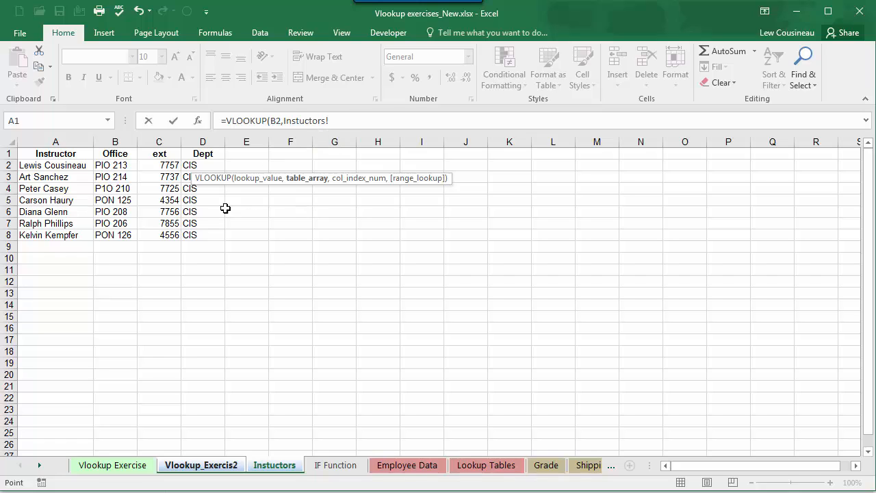
{"action": "left_click_drag", "start_coordinate": [46, 167], "coordinate": [197, 238]}
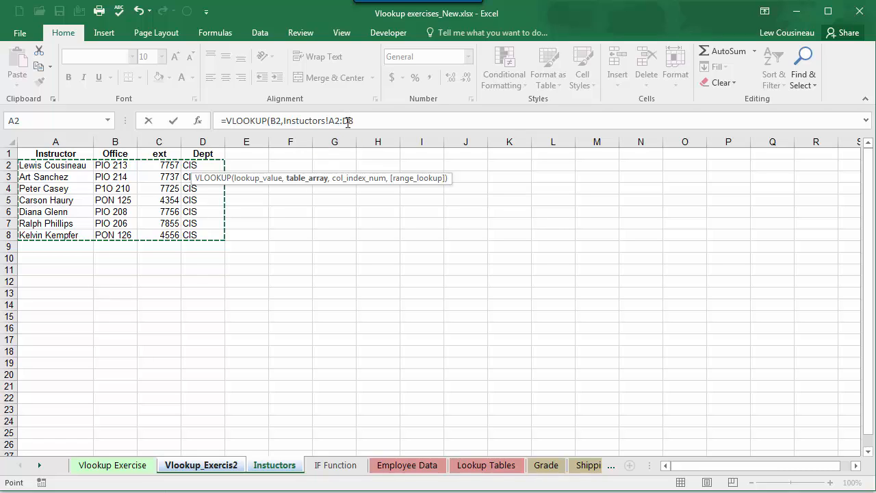
{"action": "key", "text": "F4"}
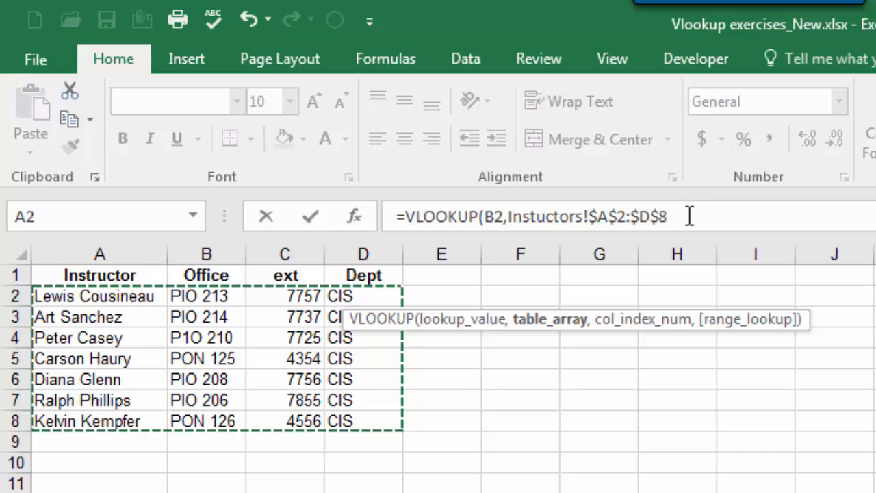
{"action": "left_click", "coordinate": [689, 215]}
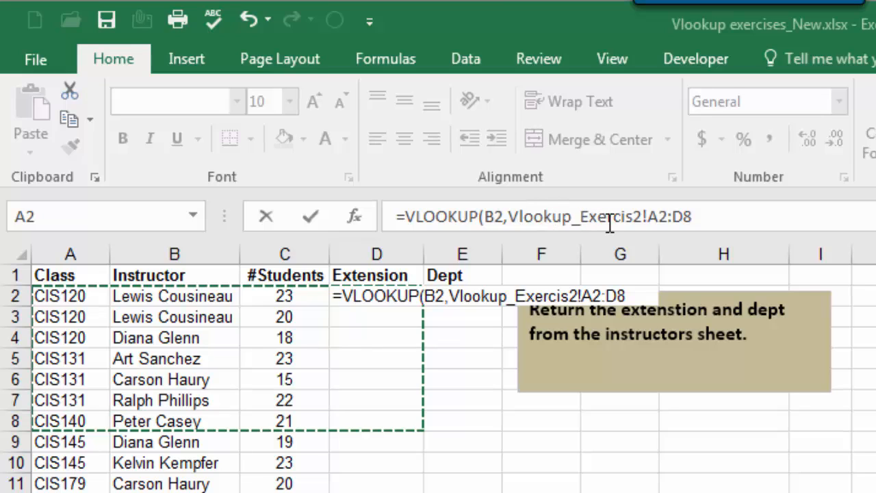
{"action": "key", "text": "F2"}
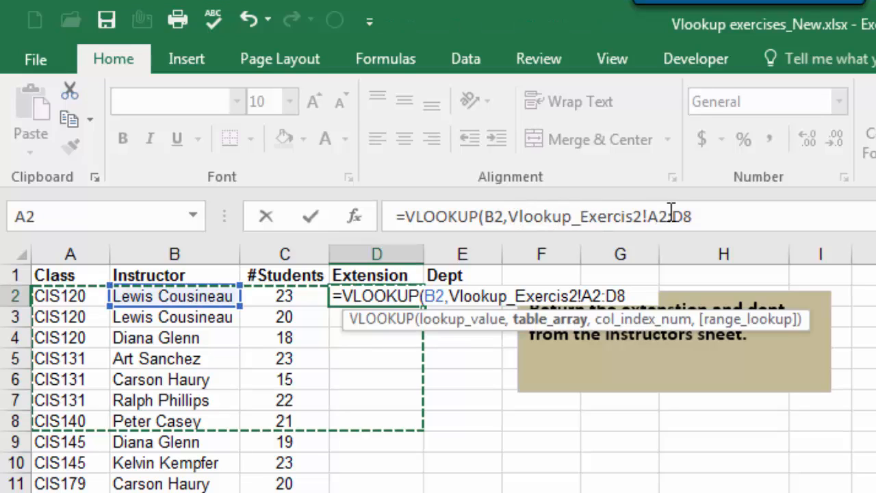
{"action": "left_click_drag", "start_coordinate": [509, 215], "coordinate": [696, 215]}
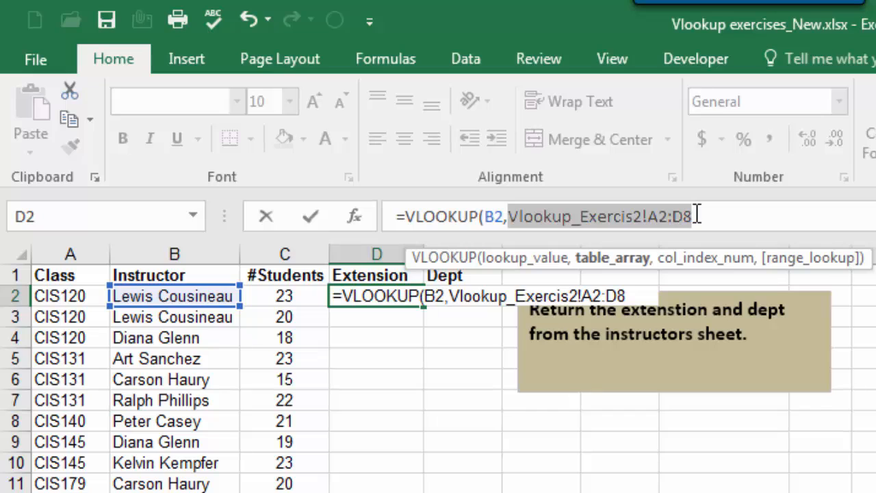
{"action": "key", "text": "BackSpace"}
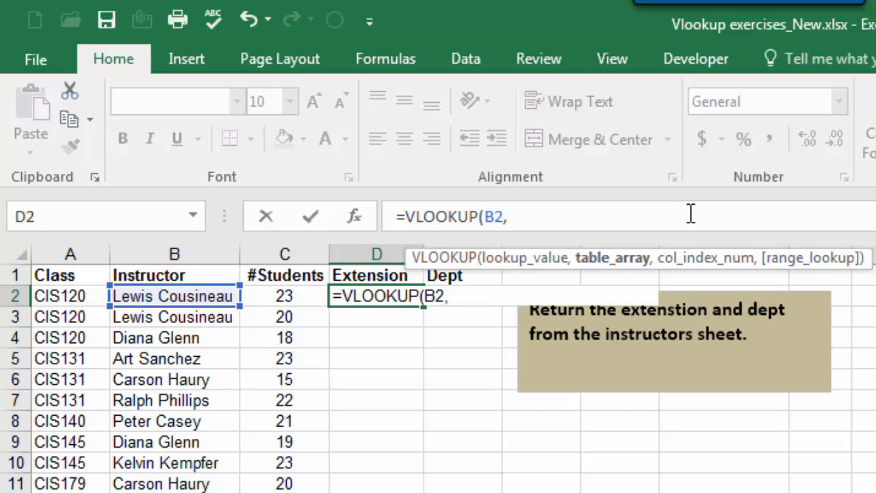
- Set the D2 formula's table array to the absolute range $A$2:$D$8 on the Instuctors sheet
{"action": "left_click", "coordinate": [343, 491]}
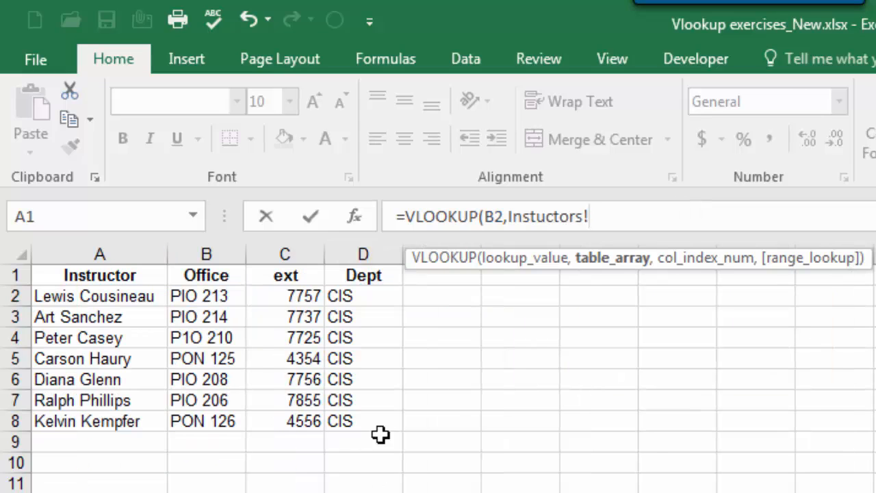
{"action": "left_click_drag", "start_coordinate": [88, 298], "coordinate": [338, 421]}
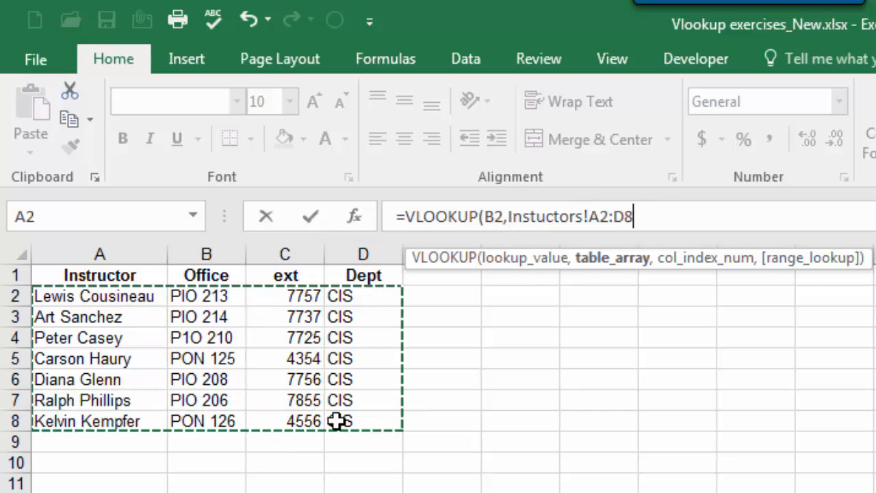
{"action": "key", "text": "F4"}
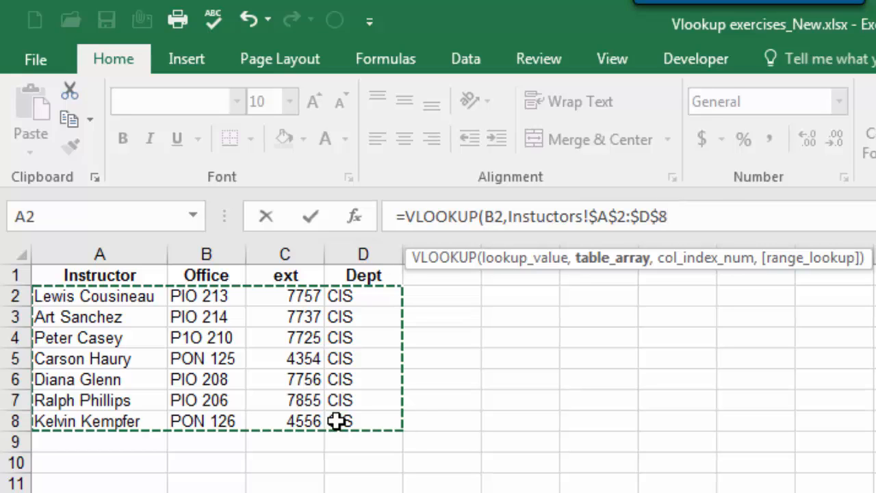
{"action": "type", "text": ","}
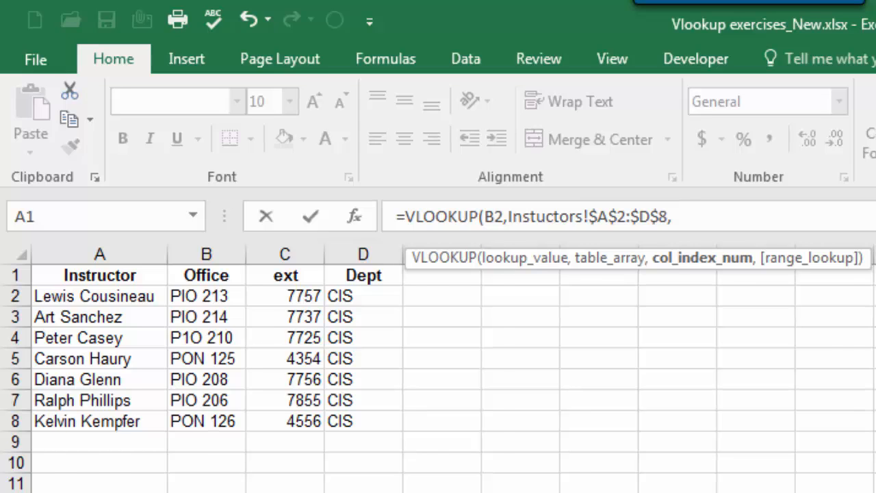
- Return to the Vlookup_Exercis2 sheet and replace the stray sheet reference in the formula with column index number 3
{"action": "key", "text": "ctrl+Page_Up"}
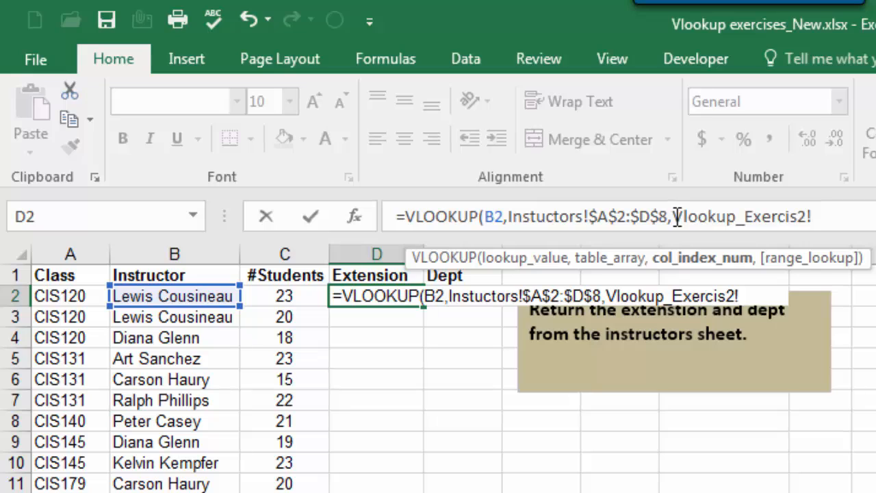
{"action": "left_click_drag", "start_coordinate": [674, 216], "coordinate": [816, 216]}
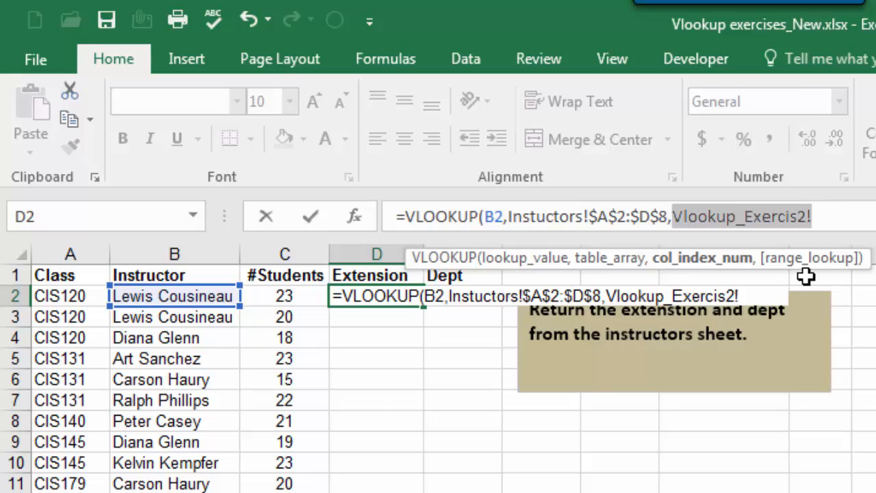
{"action": "type", "text": "3"}
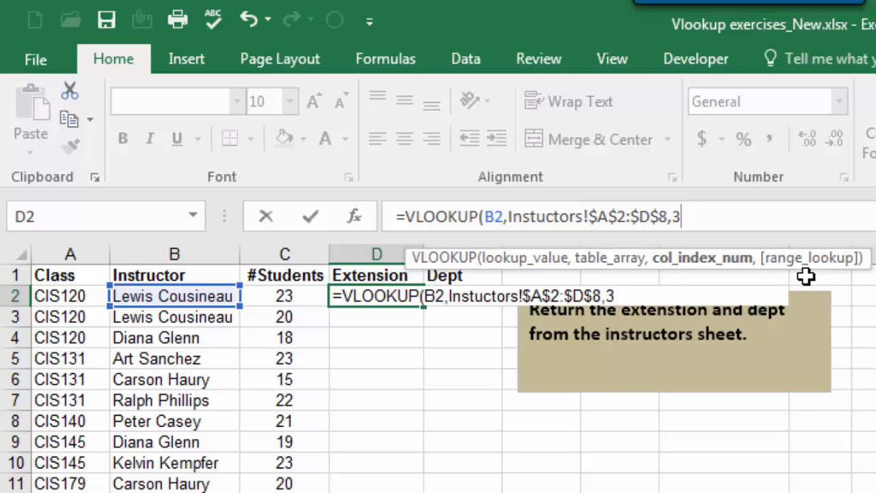
- Complete the D2 formula with FALSE as the range lookup for an exact match, and reselect D2
{"action": "type", "text": ","}
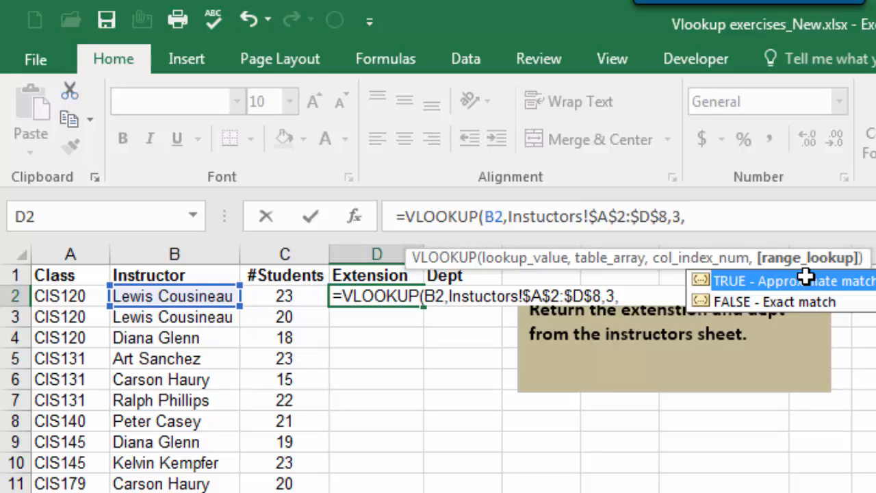
{"action": "type", "text": "FALSE)"}
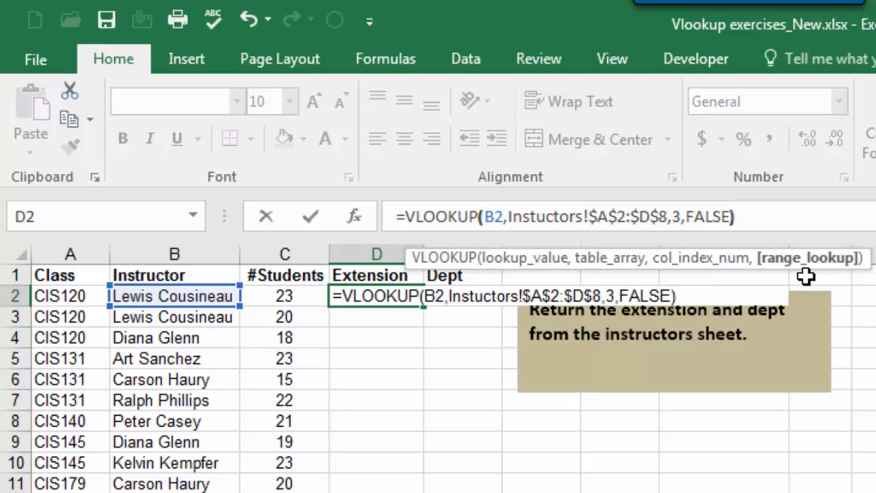
{"action": "key", "text": "Return"}
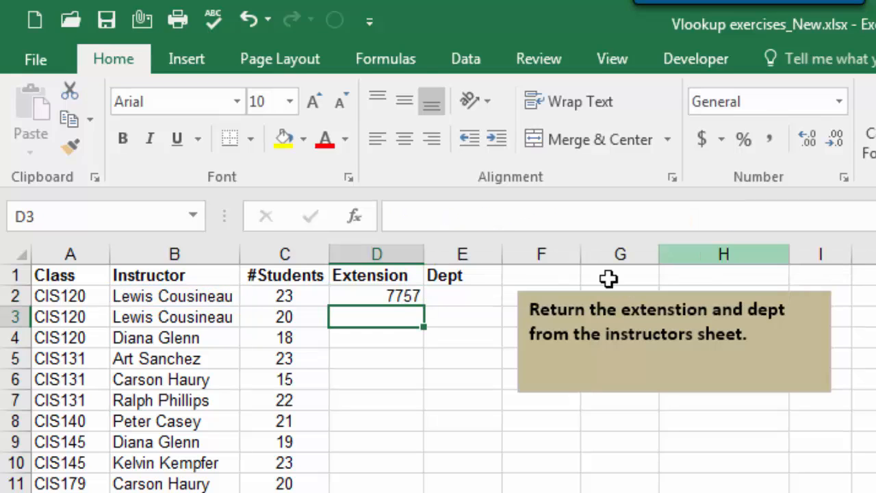
{"action": "left_click", "coordinate": [397, 295]}
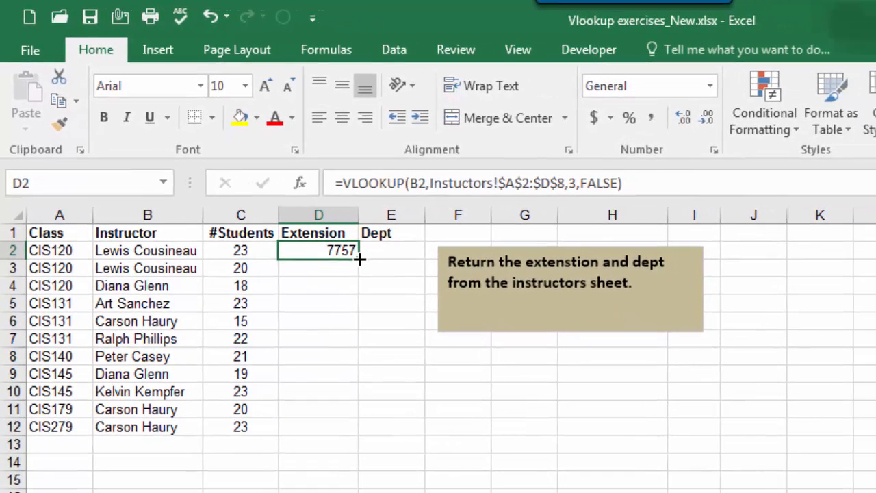
- Copy the D2 extension formula down through D12 and check the results against the Instuctors sheet
{"action": "left_click_drag", "start_coordinate": [360, 259], "coordinate": [344, 430]}
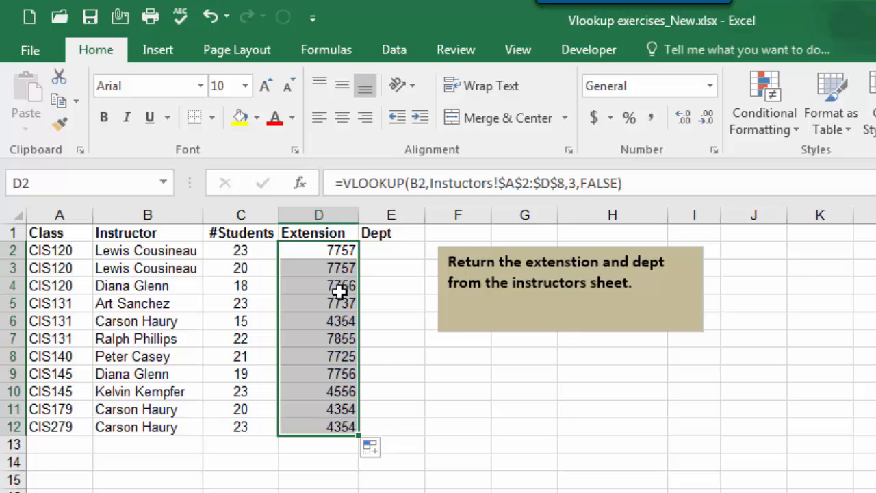
{"action": "key", "text": "ctrl+Page_Down"}
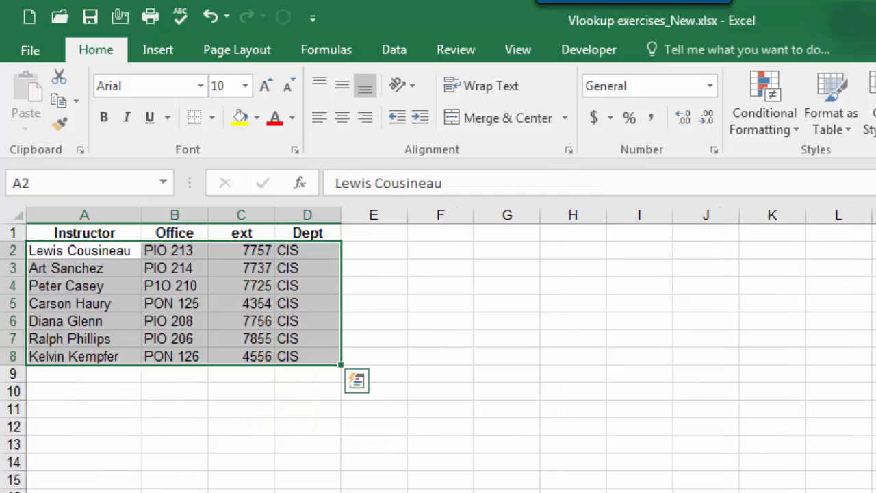
{"action": "key", "text": "ctrl+Page_Up"}
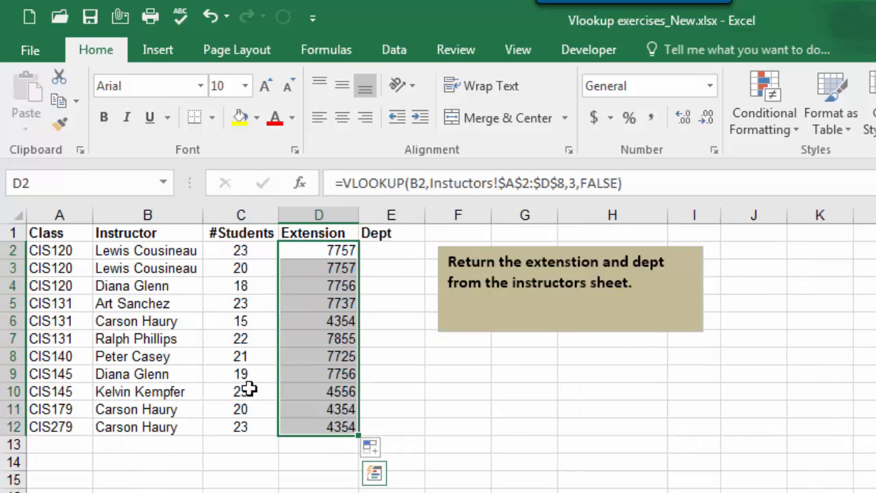
- Start a VLOOKUP formula in cell E2 with the instructor name in B2 as the lookup value
{"action": "left_click", "coordinate": [392, 253]}
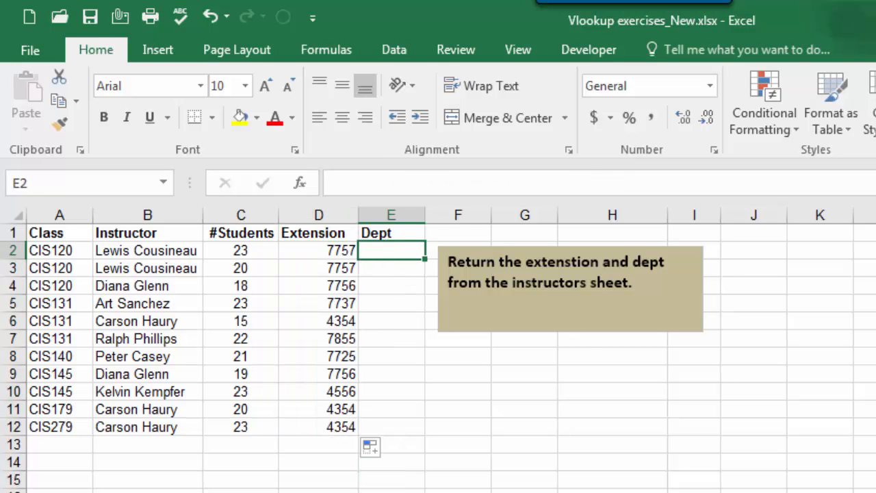
{"action": "type", "text": "=vl"}
{"action": "key", "text": "Tab"}
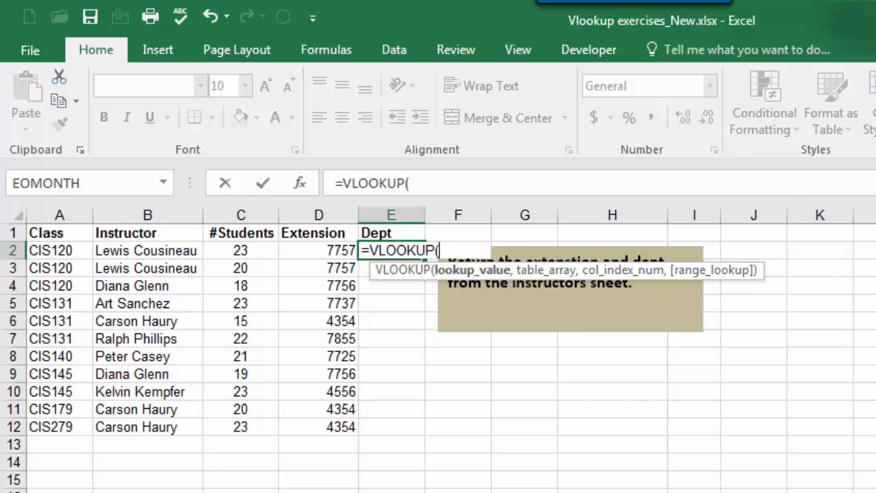
{"action": "left_click", "coordinate": [139, 251]}
{"action": "type", "text": ","}
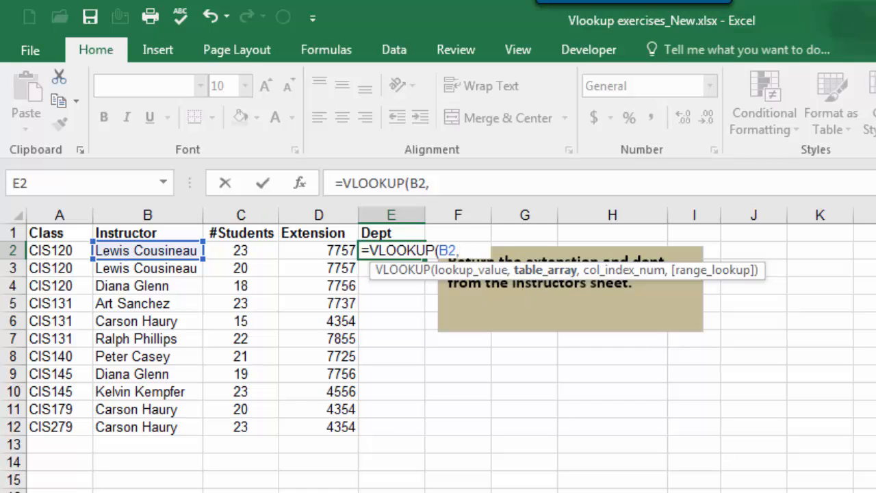
- Set the E2 formula's table array to the absolute range $A$2:$D$8 on the Instuctors sheet
{"action": "left_click", "coordinate": [219, 491]}
{"action": "left_click_drag", "start_coordinate": [59, 254], "coordinate": [293, 357]}
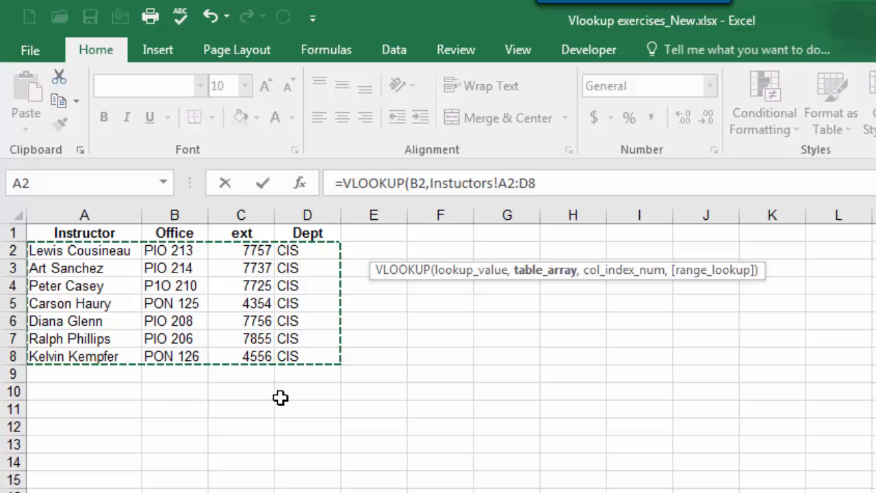
{"action": "key", "text": "F4"}
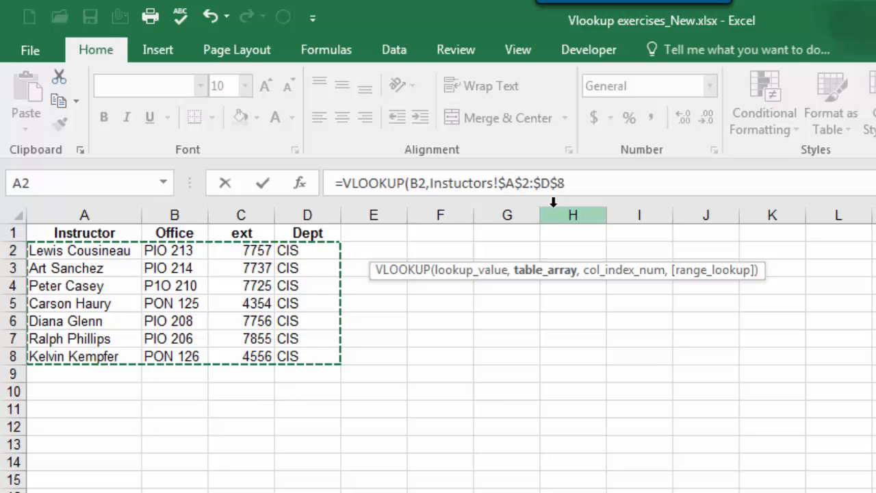
{"action": "left_click", "coordinate": [595, 192]}
{"action": "type", "text": ","}
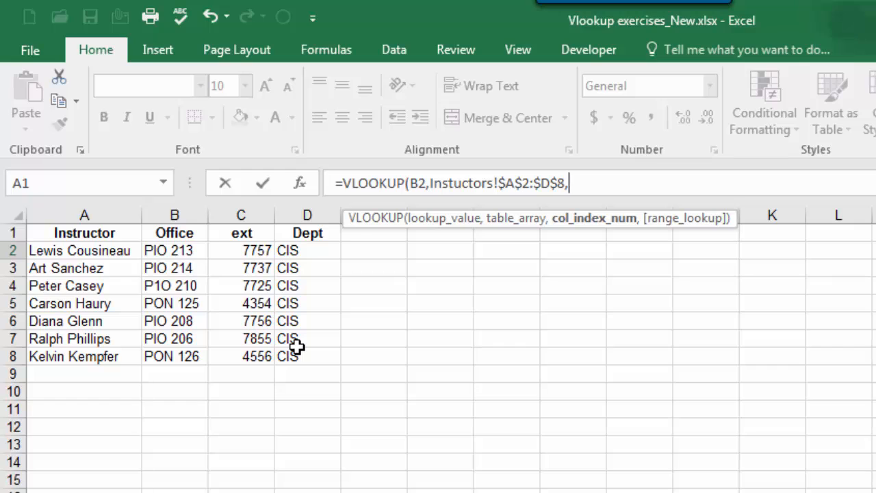
- Complete the E2 formula with column index number 4 and FALSE for an exact match, and copy it down through E12
{"action": "type", "text": "4,"}
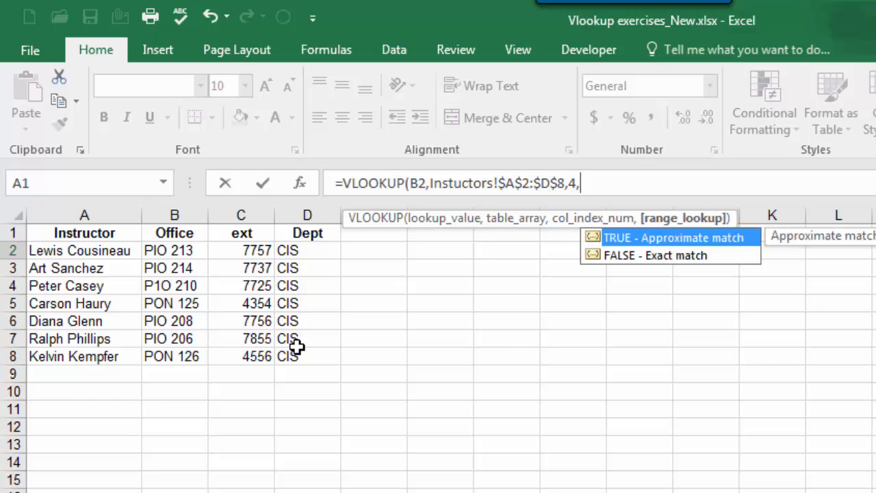
{"action": "type", "text": "False)"}
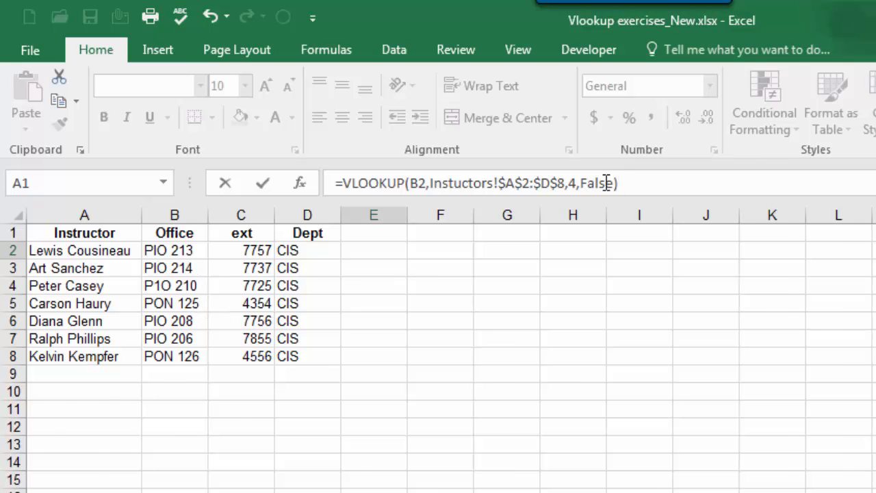
{"action": "key", "text": "Return"}
{"action": "left_click", "coordinate": [378, 252]}
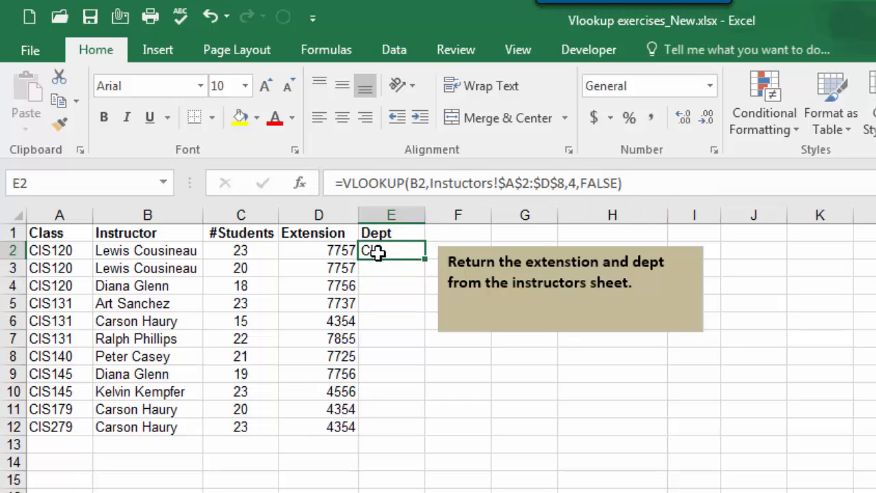
{"action": "left_click_drag", "start_coordinate": [425, 259], "coordinate": [407, 435]}
- Change the department in D3 of the Instuctors sheet to ENG and check the matching Dept cell in the class list
{"action": "key", "text": "ctrl+Page_Down"}
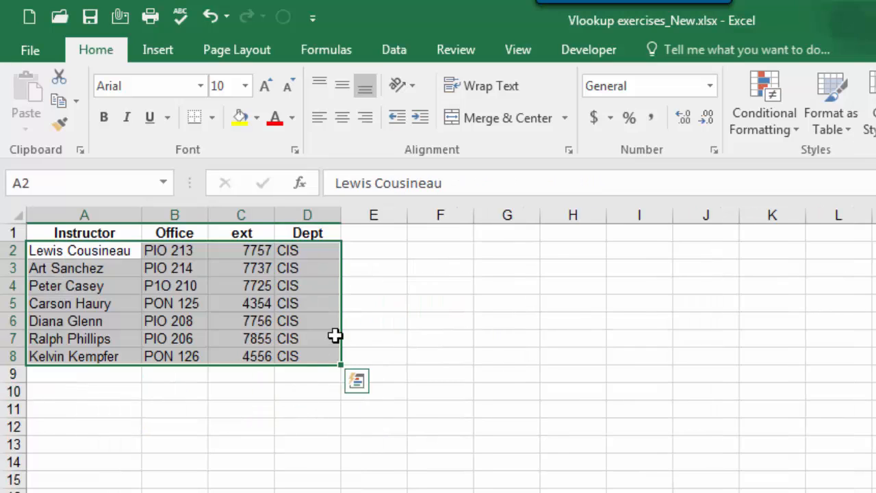
{"action": "left_click", "coordinate": [312, 276]}
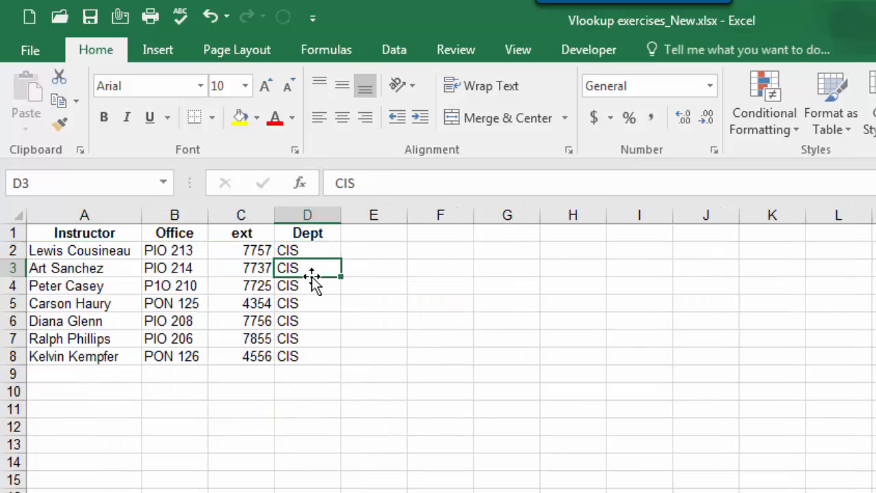
{"action": "type", "text": "ENG"}
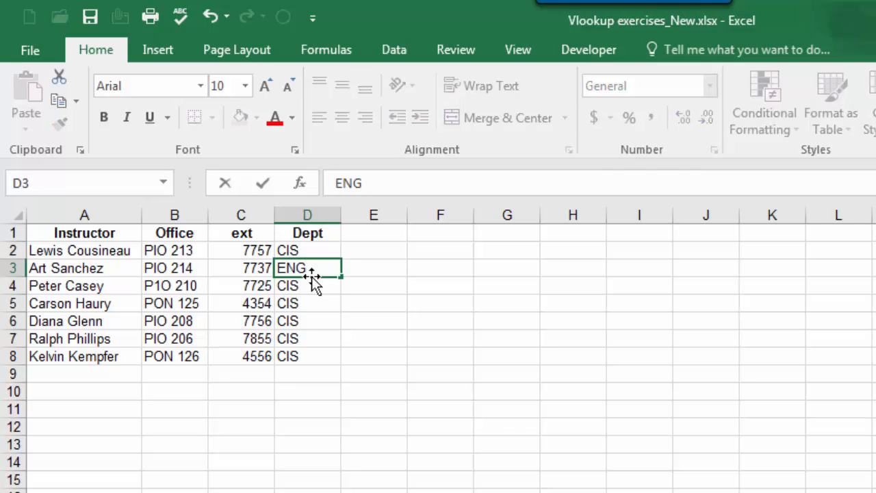
{"action": "key", "text": "Return"}
{"action": "key", "text": "ctrl+Page_Up"}
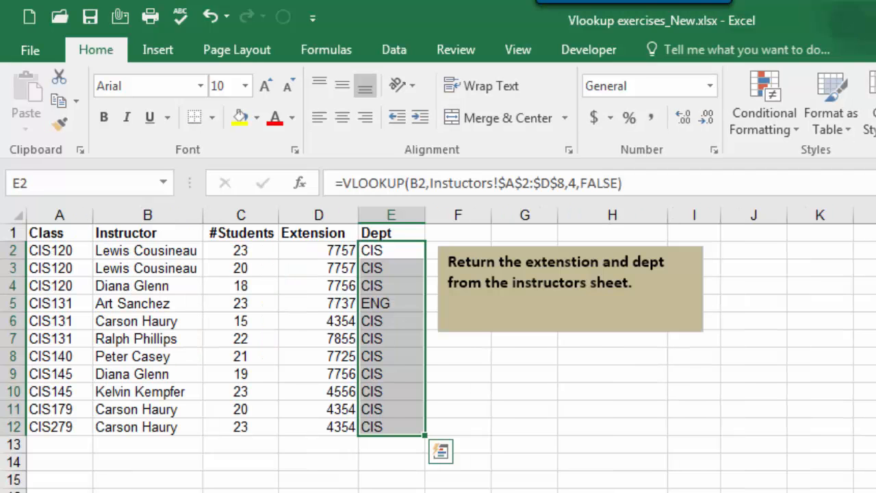
{"action": "left_click", "coordinate": [365, 305]}
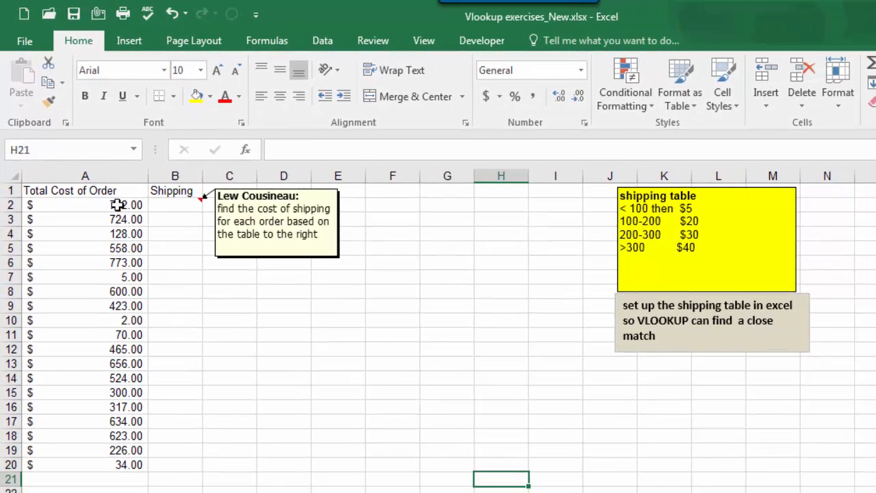
- Examine the order totals in A2:A14 on the shipping exercise sheet, starting from the first order in A2
{"action": "left_click_drag", "start_coordinate": [124, 203], "coordinate": [135, 377]}
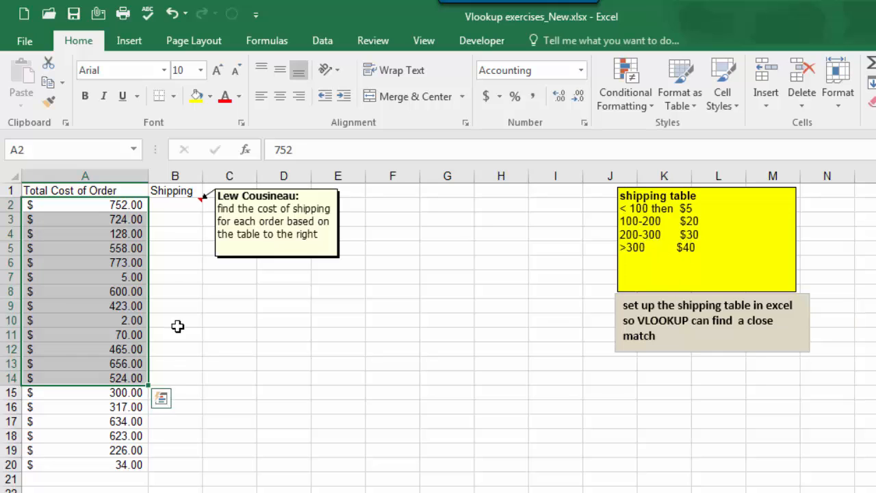
{"action": "left_click", "coordinate": [120, 205]}
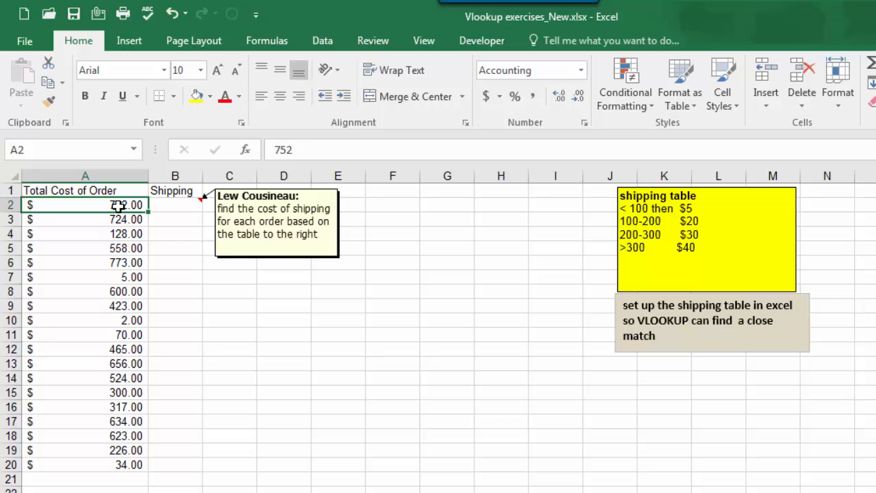